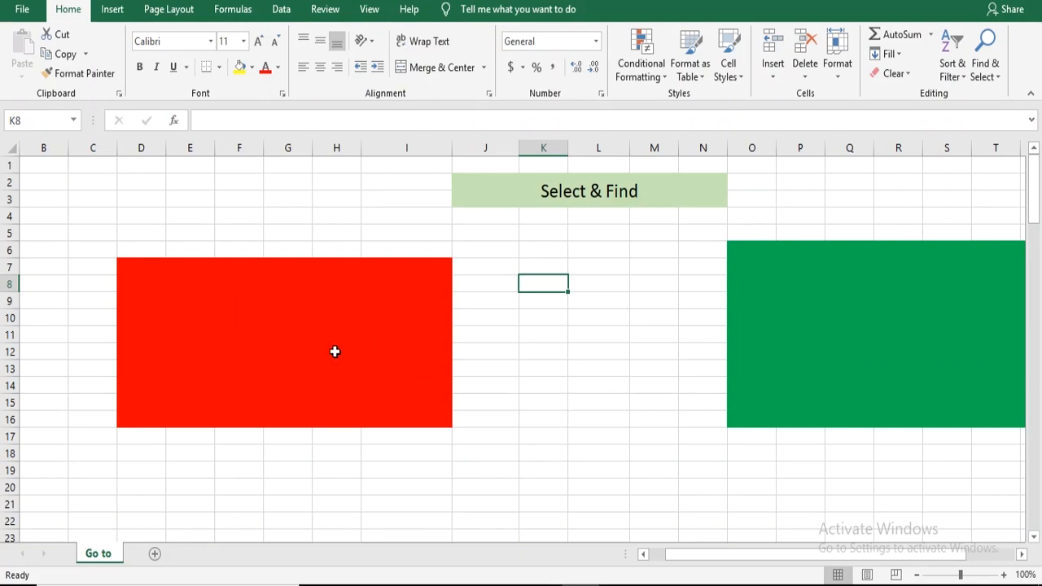
Look over the red and green blocks and the tables further down the Go to sheet
{"action": "left_click_drag", "start_coordinate": [123, 263], "coordinate": [402, 412]}
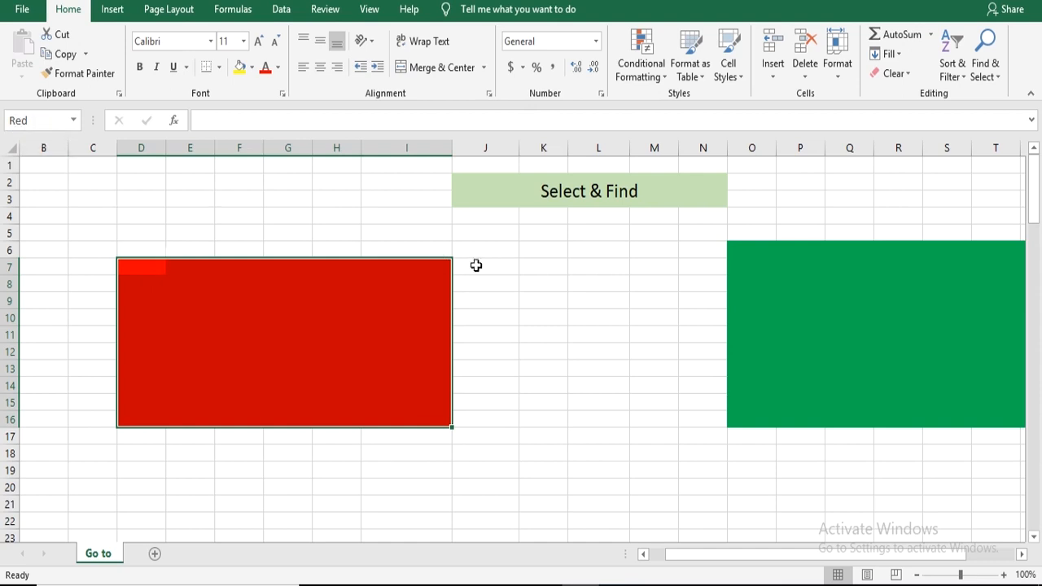
{"action": "left_click", "coordinate": [779, 253]}
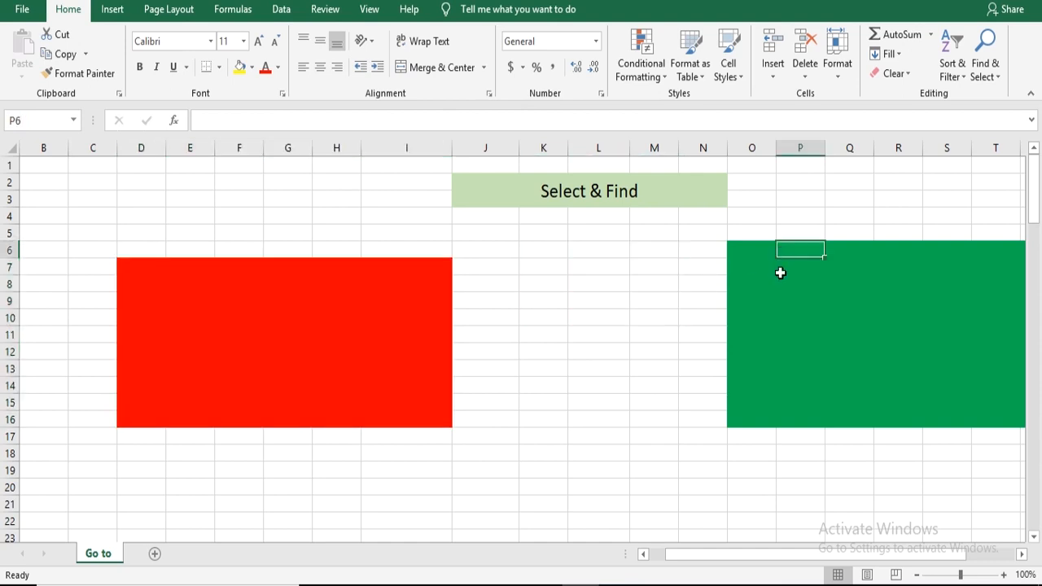
{"action": "scroll", "coordinate": [569, 344], "scroll_direction": "down", "scroll_amount": 3}
{"action": "scroll", "coordinate": [569, 345], "scroll_direction": "down", "scroll_amount": 11}
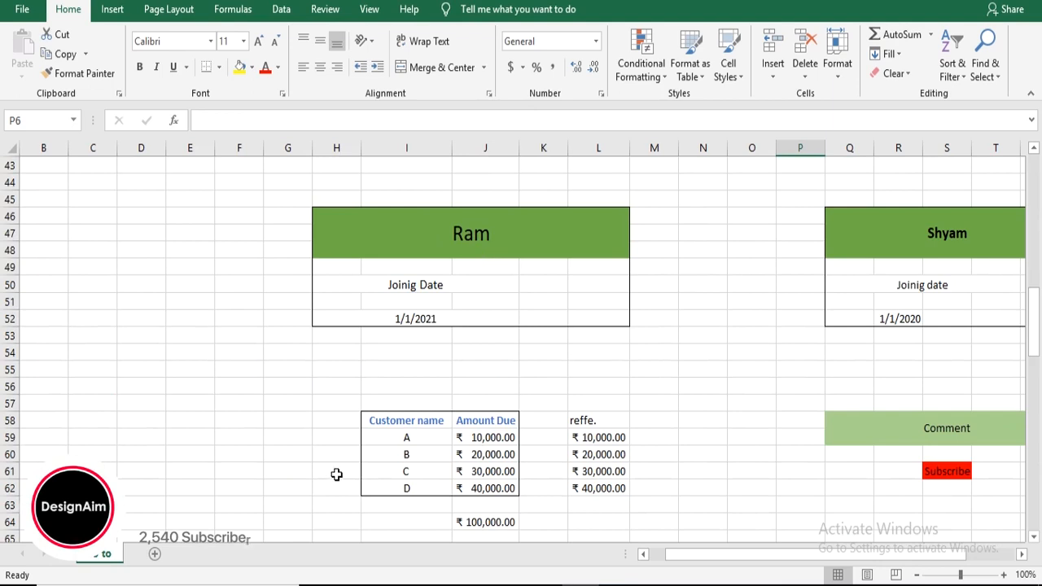
{"action": "scroll", "coordinate": [442, 523], "scroll_direction": "down", "scroll_amount": 6}
{"action": "scroll", "coordinate": [530, 499], "scroll_direction": "down", "scroll_amount": 4}
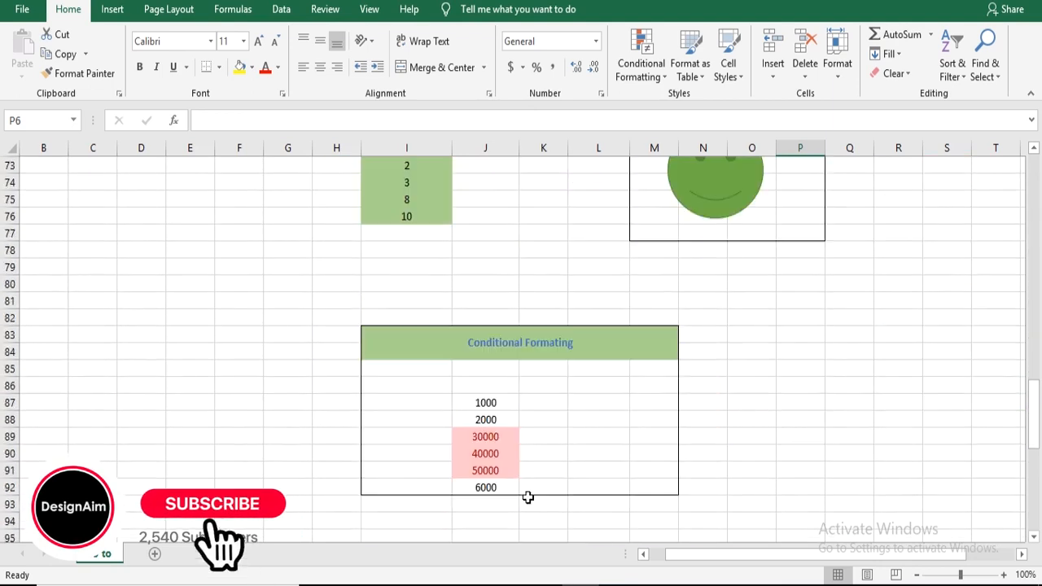
{"action": "scroll", "coordinate": [542, 429], "scroll_direction": "up", "scroll_amount": 14}
{"action": "scroll", "coordinate": [542, 429], "scroll_direction": "up", "scroll_amount": 9}
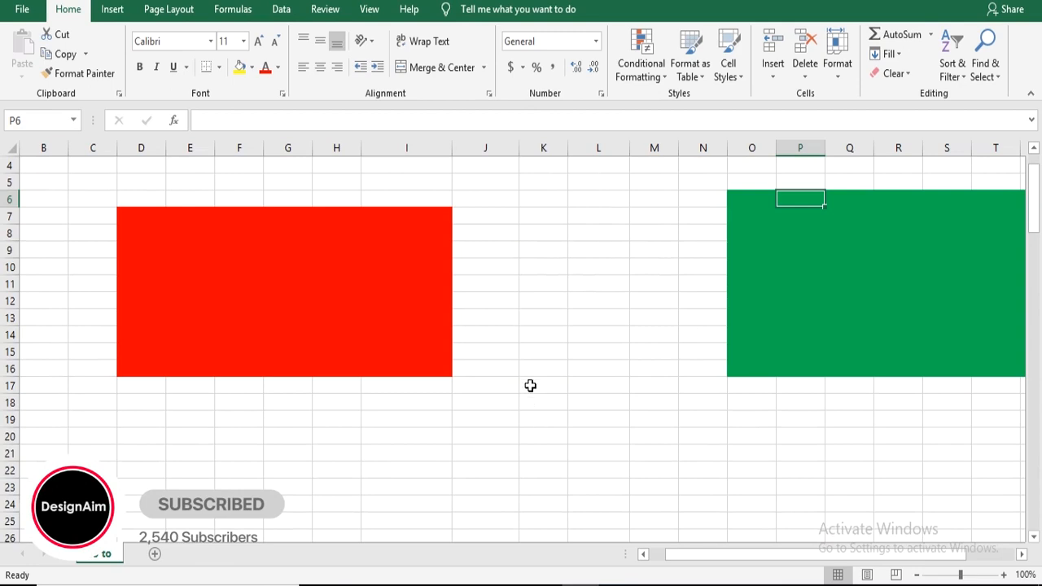
{"action": "scroll", "coordinate": [531, 386], "scroll_direction": "up", "scroll_amount": 1}
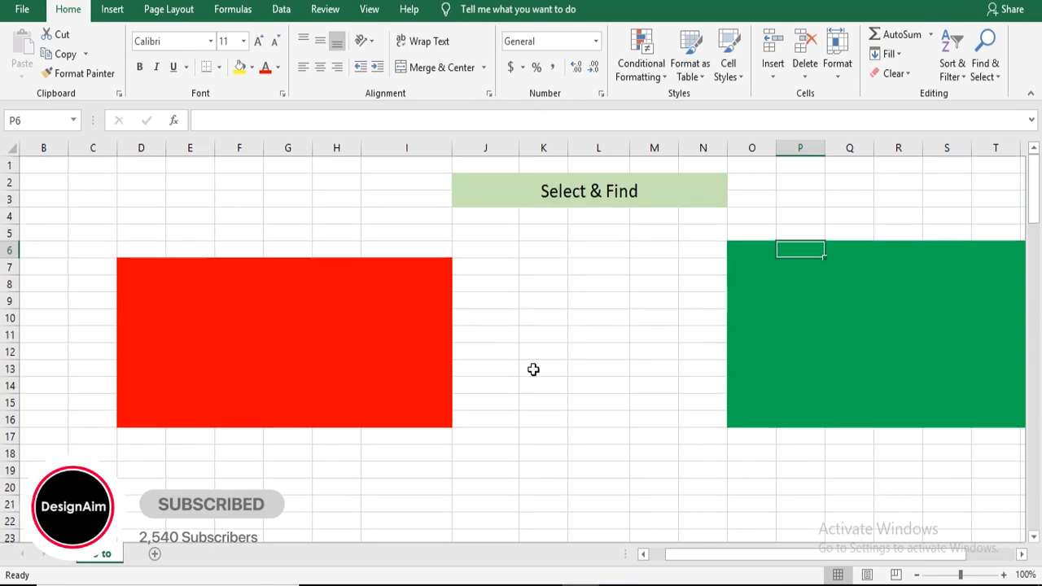
Enter the text ctrl+g in cell K9, between the red and green blocks
{"action": "left_click", "coordinate": [552, 299]}
{"action": "type", "text": "ctrl"}
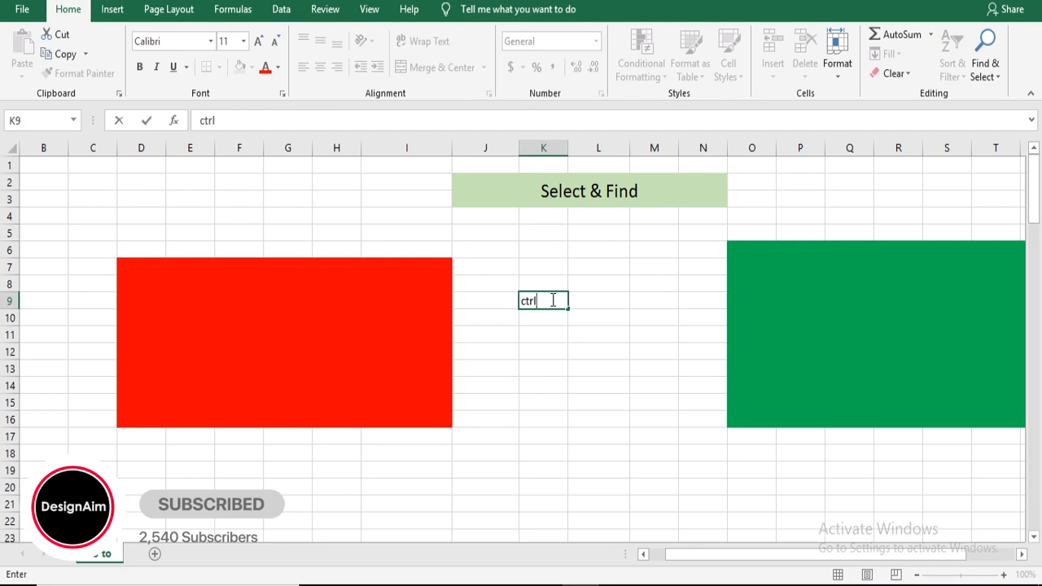
{"action": "type", "text": "+g"}
{"action": "key", "text": "Return"}
{"action": "left_click", "coordinate": [558, 349]}
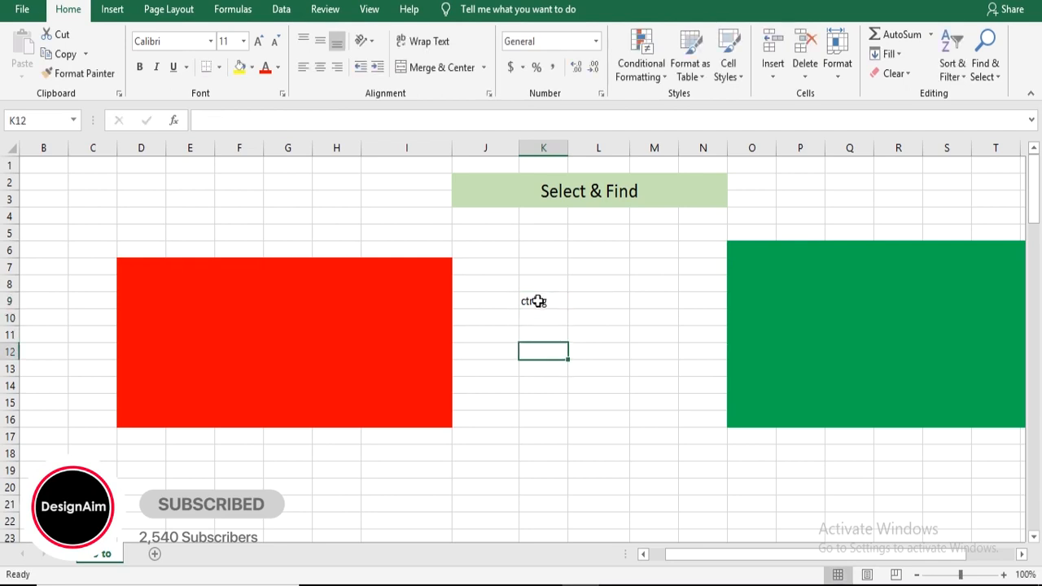
Starting from cell K11, use Go To to jump to the named range Customer
{"action": "left_click", "coordinate": [538, 301]}
{"action": "left_click", "coordinate": [561, 335]}
{"action": "left_click", "coordinate": [994, 81]}
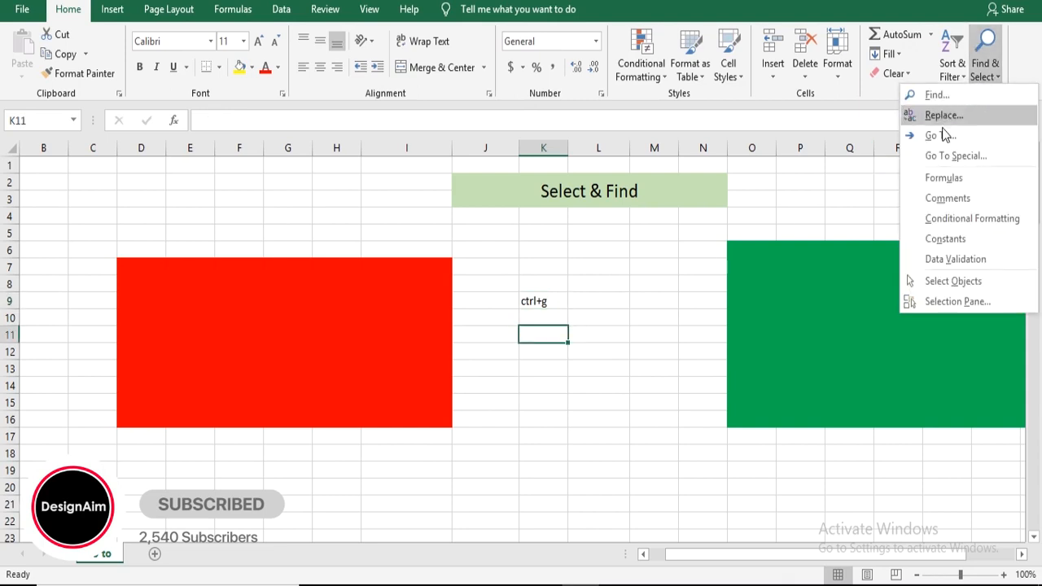
{"action": "left_click", "coordinate": [944, 136]}
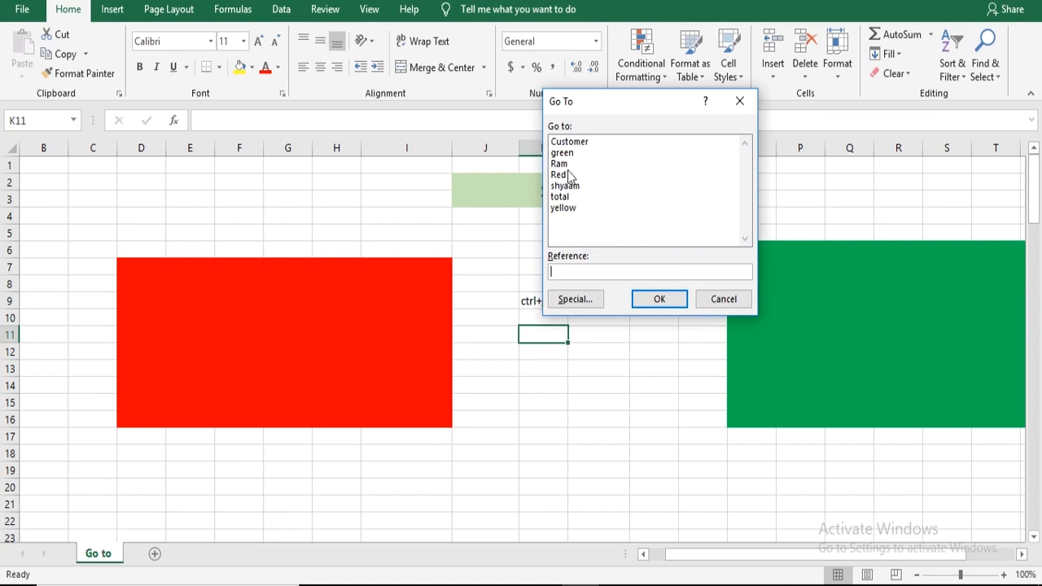
{"action": "left_click_drag", "start_coordinate": [621, 106], "coordinate": [586, 129]}
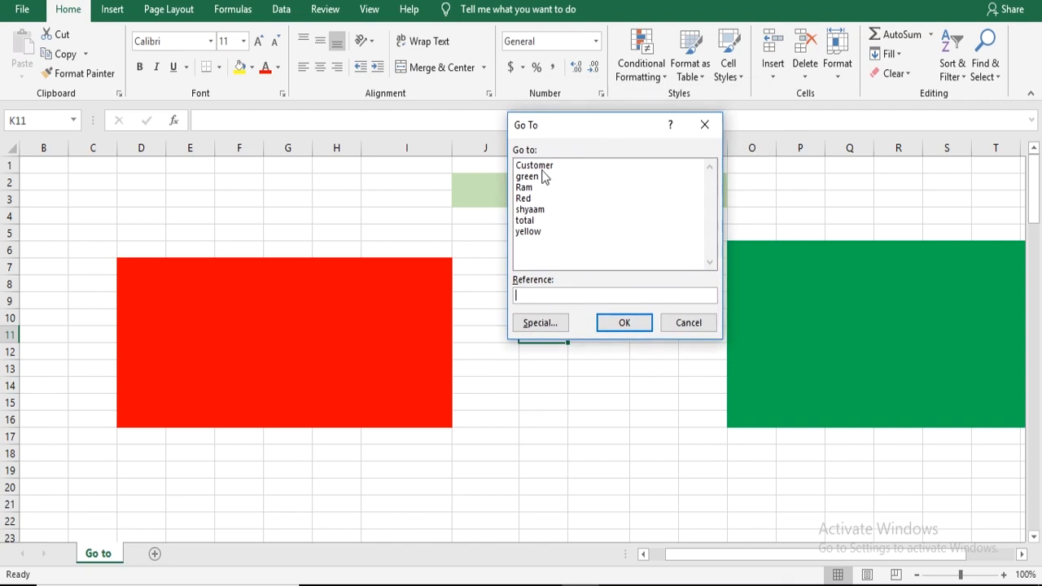
{"action": "left_click", "coordinate": [538, 167]}
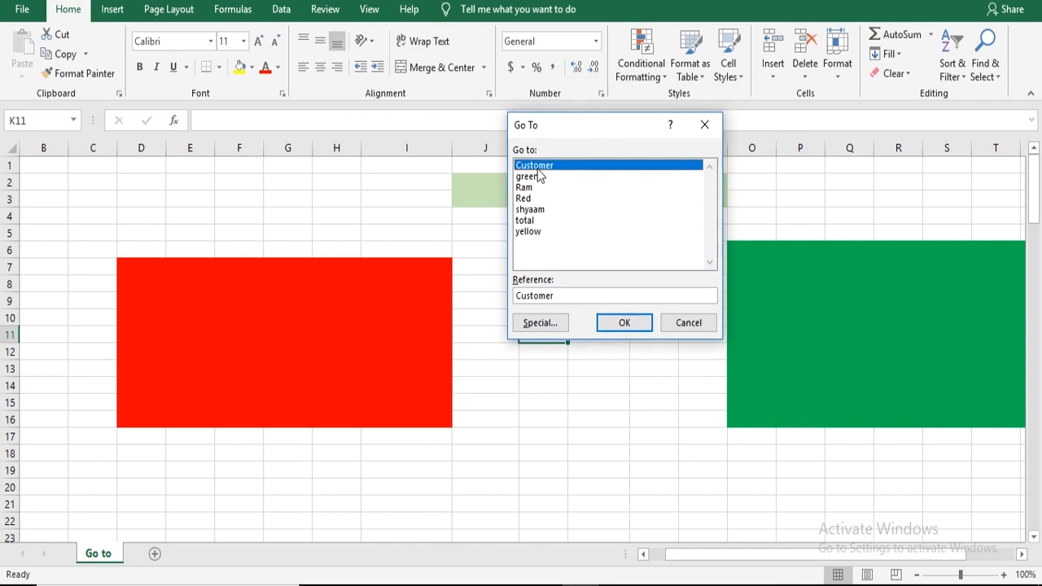
{"action": "left_click", "coordinate": [620, 324]}
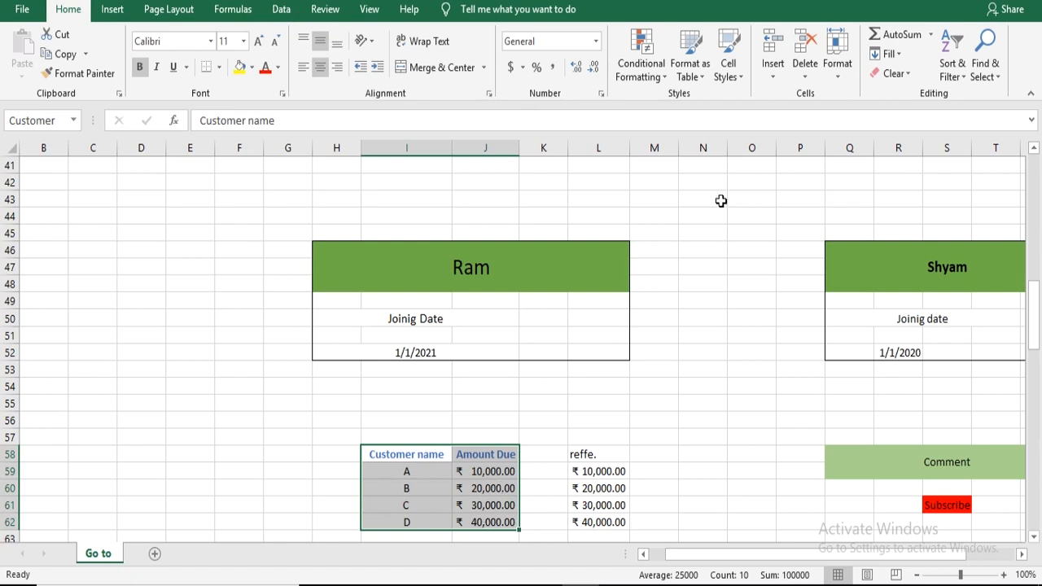
Use Go To to jump from the customer table to the named range Red
{"action": "left_click", "coordinate": [985, 70]}
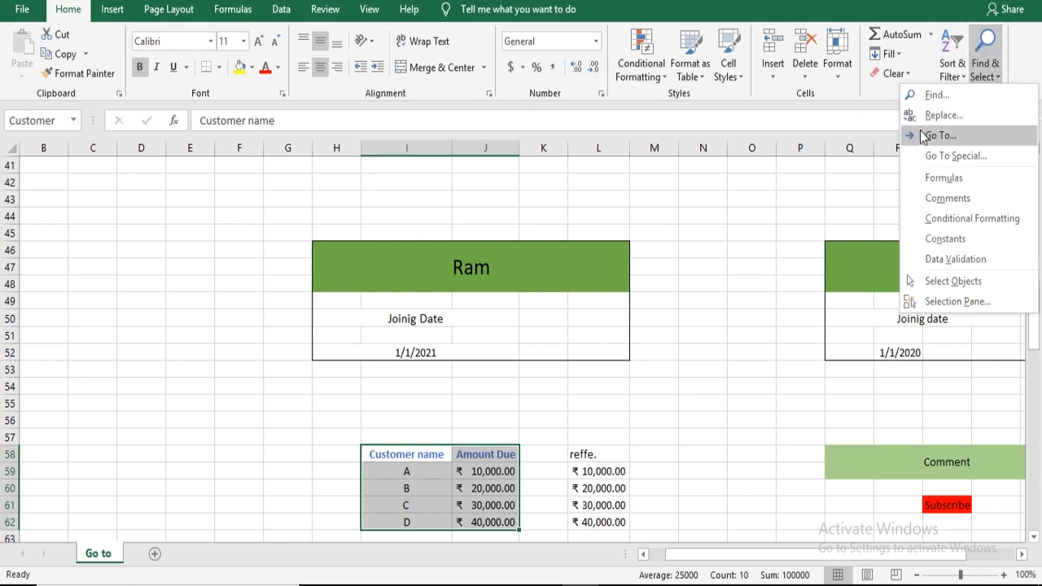
{"action": "left_click", "coordinate": [918, 156]}
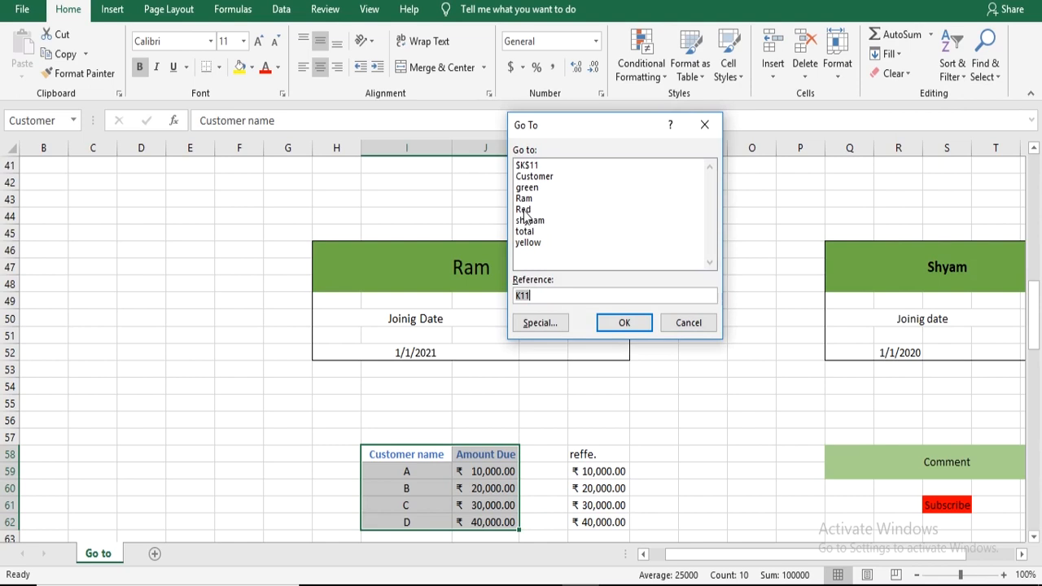
{"action": "left_click", "coordinate": [525, 210]}
{"action": "left_click", "coordinate": [627, 323]}
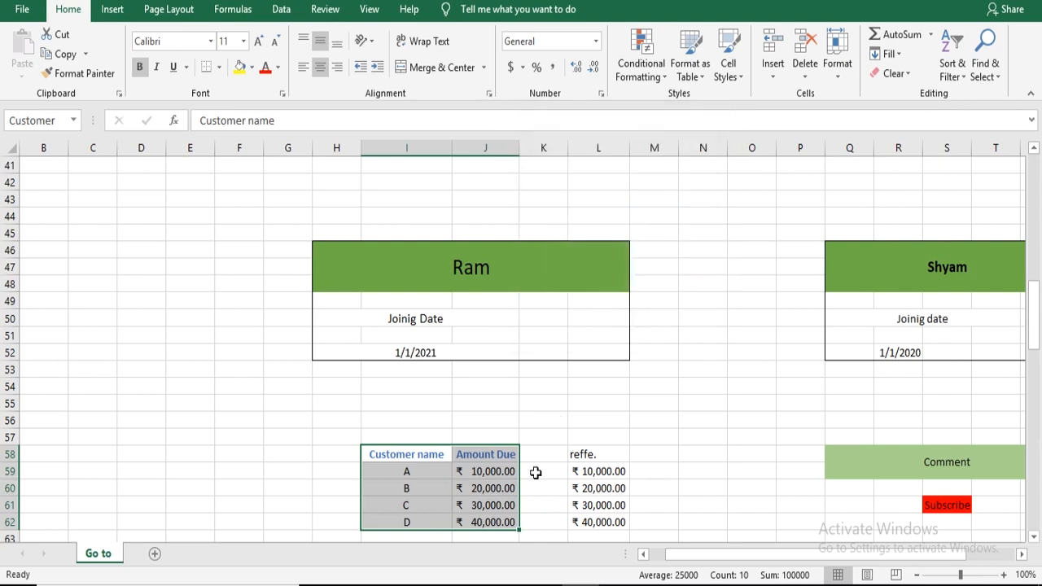
{"action": "scroll", "coordinate": [565, 334], "scroll_direction": "up", "scroll_amount": 1}
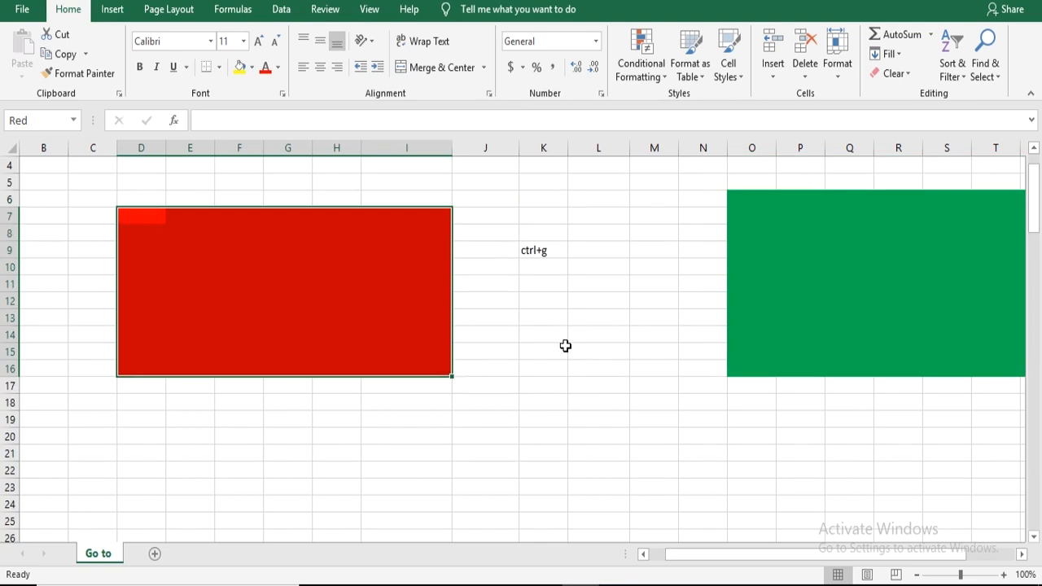
Define the name short for cell K9, which holds the ctrl+g text
{"action": "left_click", "coordinate": [565, 350]}
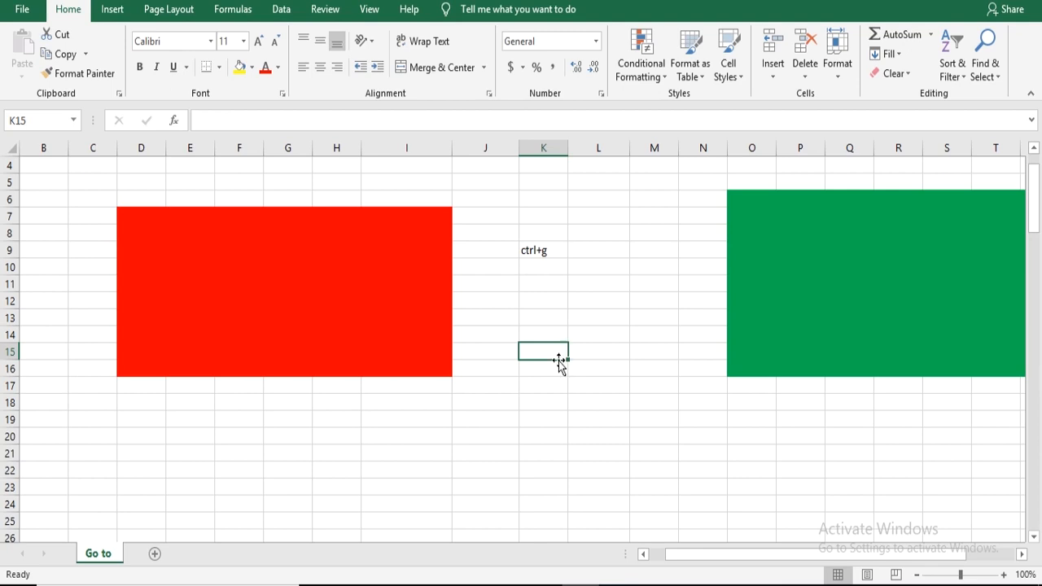
{"action": "left_click", "coordinate": [534, 249]}
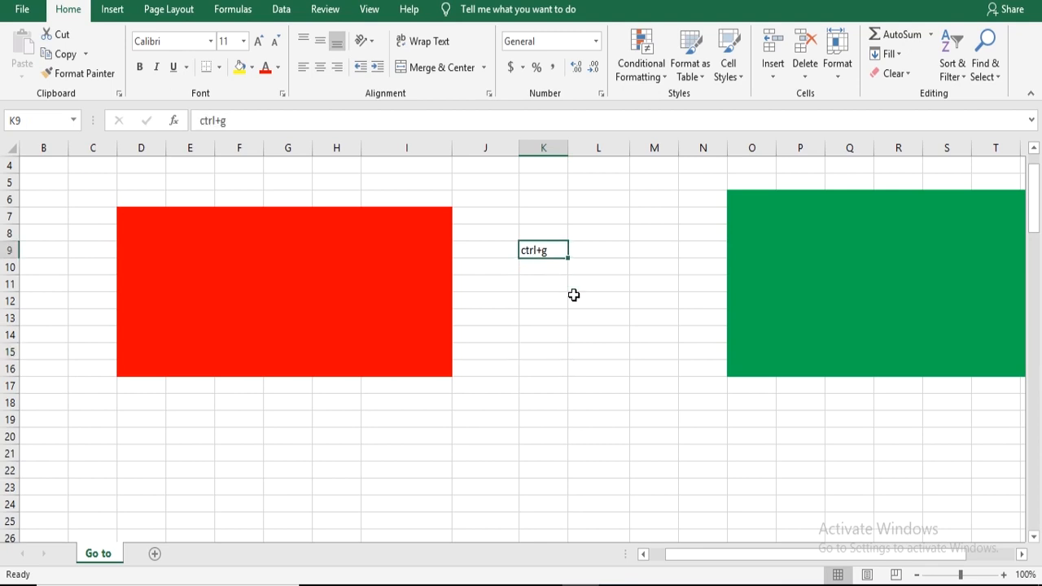
{"action": "left_click", "coordinate": [22, 116]}
{"action": "type", "text": "sh"}
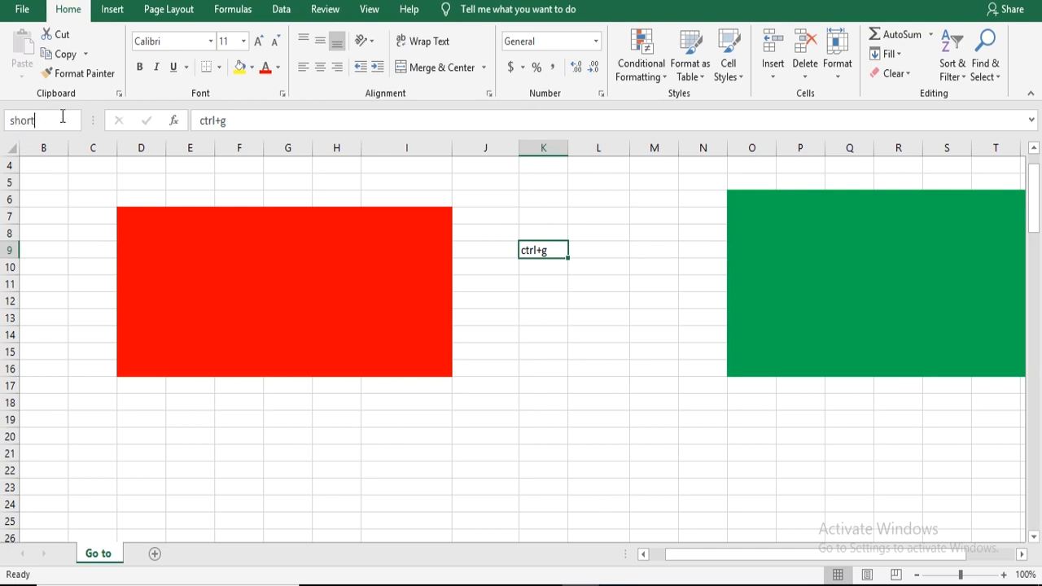
{"action": "type", "text": "ort"}
{"action": "key", "text": "Return"}
{"action": "left_click", "coordinate": [666, 371]}
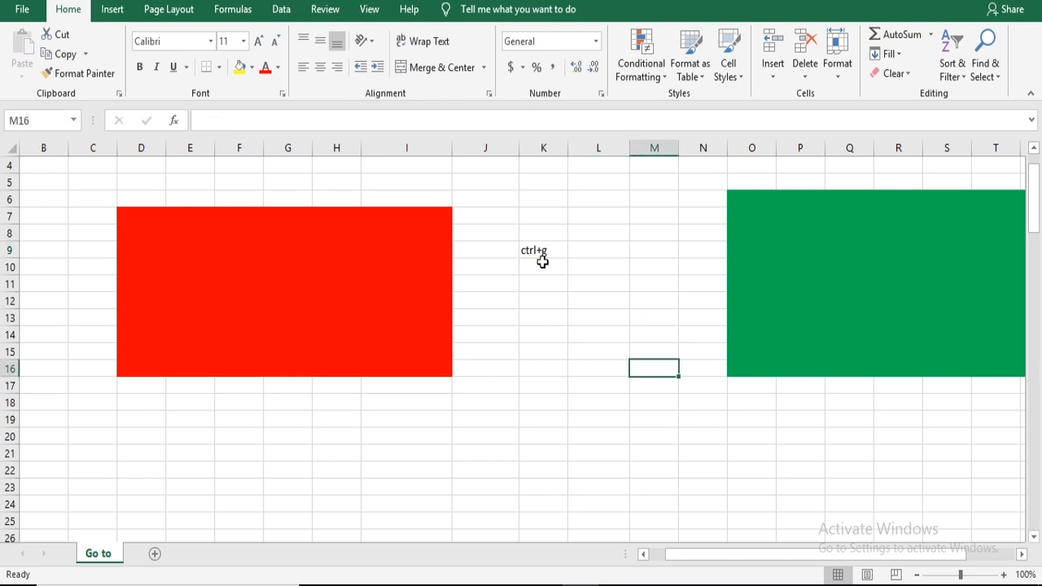
Starting from cell K11, use Go To with the reference short to select the named cell
{"action": "left_click", "coordinate": [541, 253]}
{"action": "left_click", "coordinate": [549, 287]}
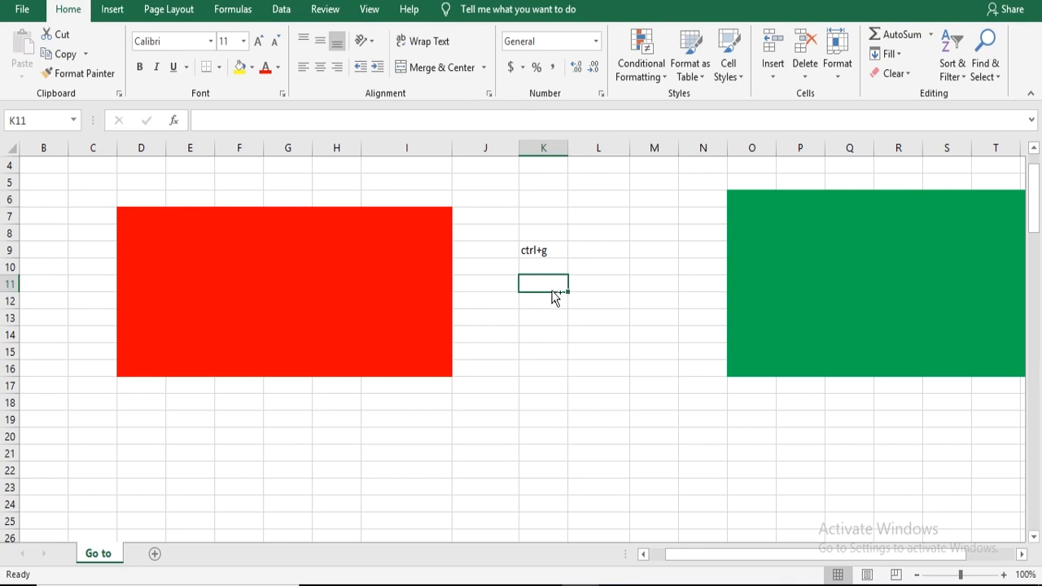
{"action": "key", "text": "ctrl+g"}
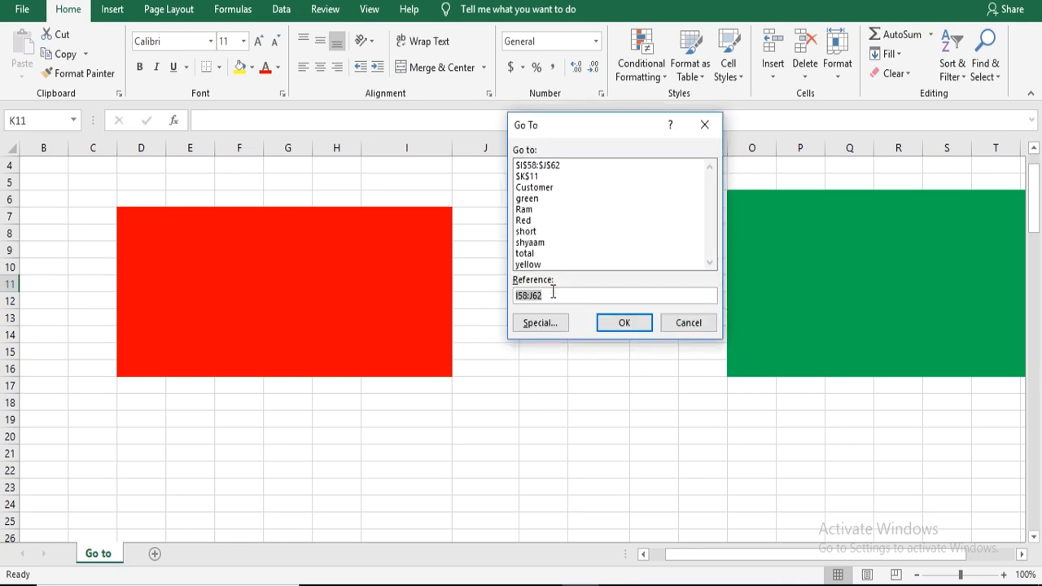
{"action": "type", "text": "sh"}
{"action": "key", "text": "Return"}
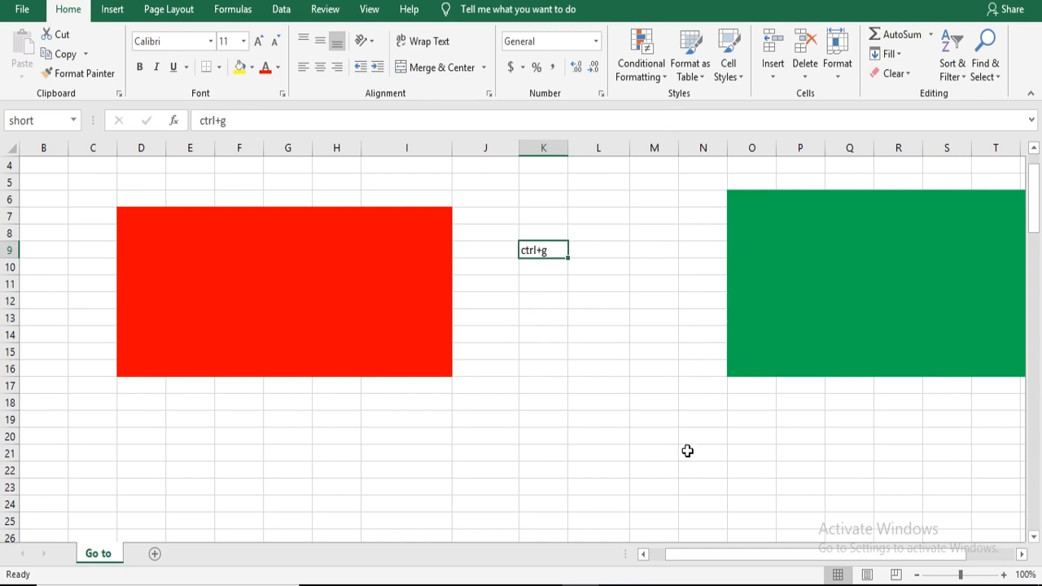
Select cell K85 in the Conditional Formating table, and return to the named cell short using Go To
{"action": "scroll", "coordinate": [688, 434], "scroll_direction": "down", "scroll_amount": 20}
{"action": "scroll", "coordinate": [951, 376], "scroll_direction": "down", "scroll_amount": 2}
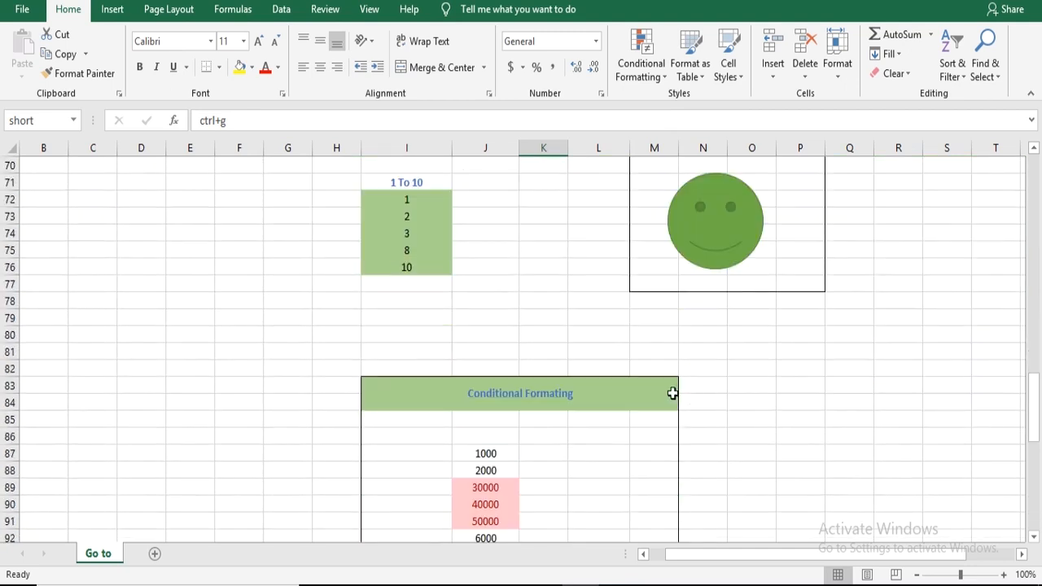
{"action": "left_click", "coordinate": [554, 415]}
{"action": "scroll", "coordinate": [715, 406], "scroll_direction": "down", "scroll_amount": 1}
{"action": "scroll", "coordinate": [715, 405], "scroll_direction": "down", "scroll_amount": 2}
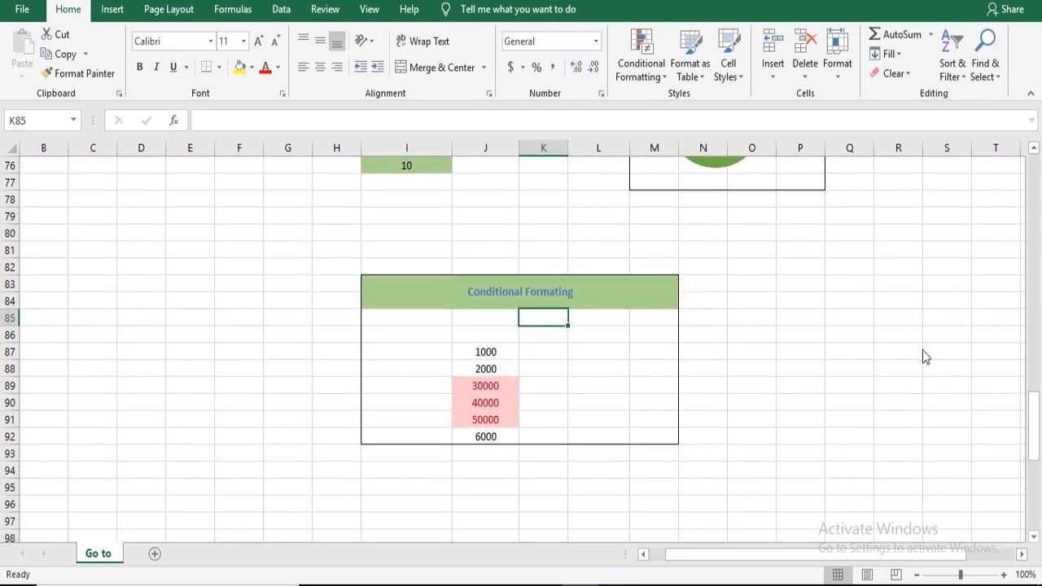
{"action": "key", "text": "ctrl+g"}
{"action": "type", "text": "short"}
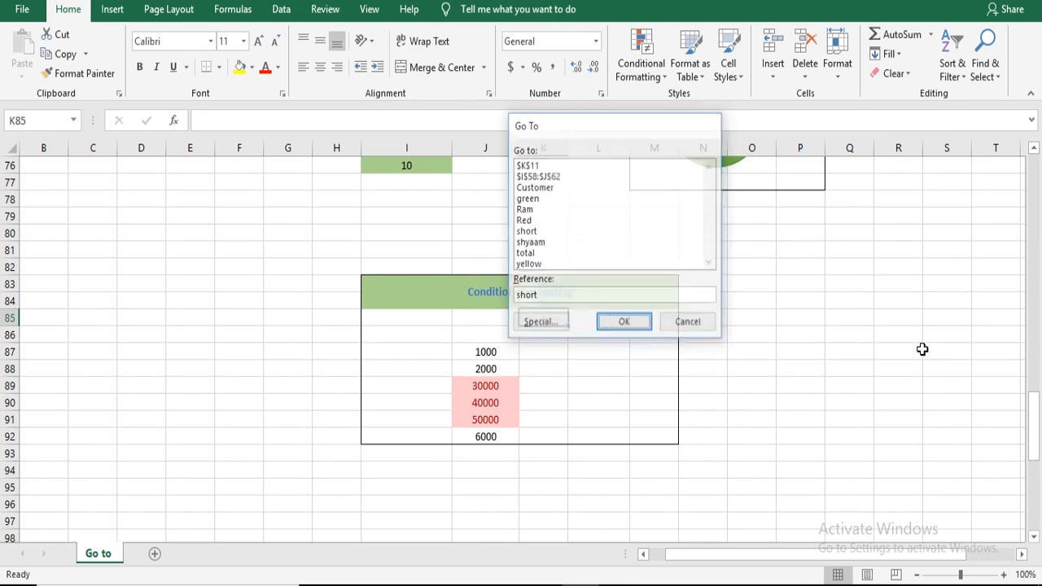
{"action": "key", "text": "Return"}
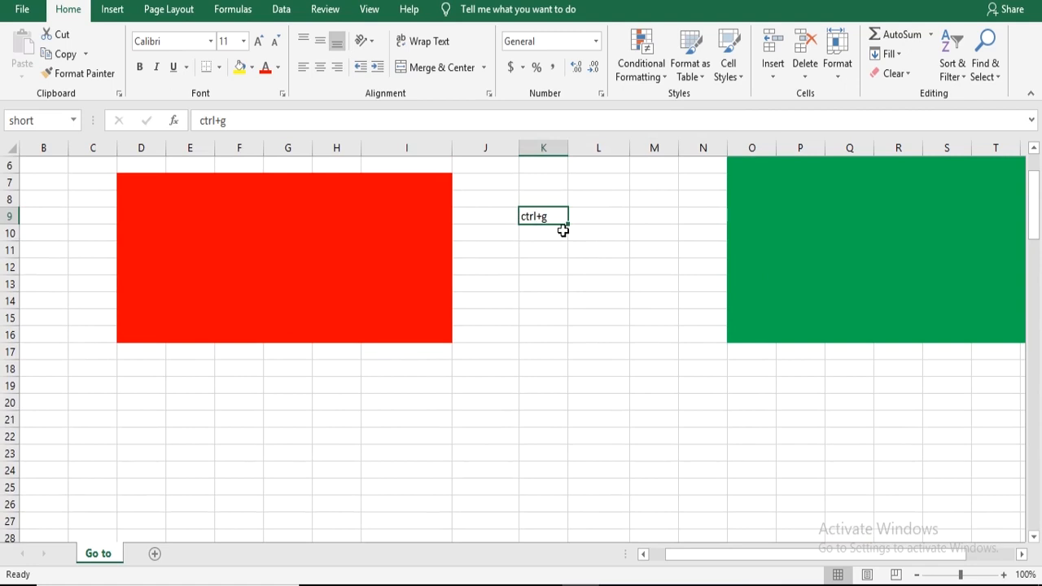
{"action": "scroll", "coordinate": [563, 230], "scroll_direction": "up", "scroll_amount": 1}
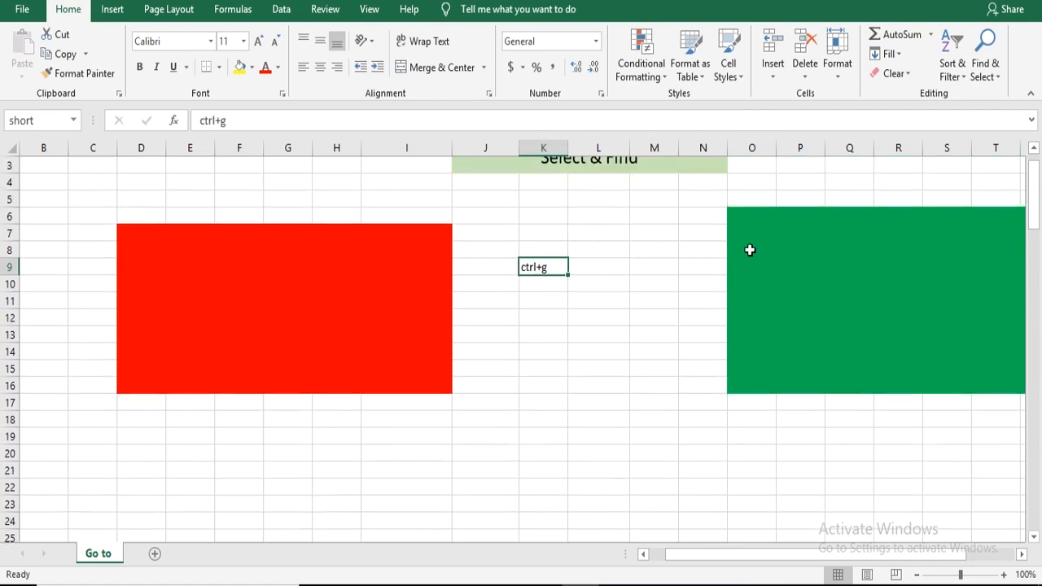
Examine the selection options of Go To Special and close the dialog without applying any
{"action": "left_click", "coordinate": [985, 65]}
{"action": "left_click", "coordinate": [593, 297]}
{"action": "scroll", "coordinate": [743, 279], "scroll_direction": "up", "scroll_amount": 1}
{"action": "left_click", "coordinate": [985, 63]}
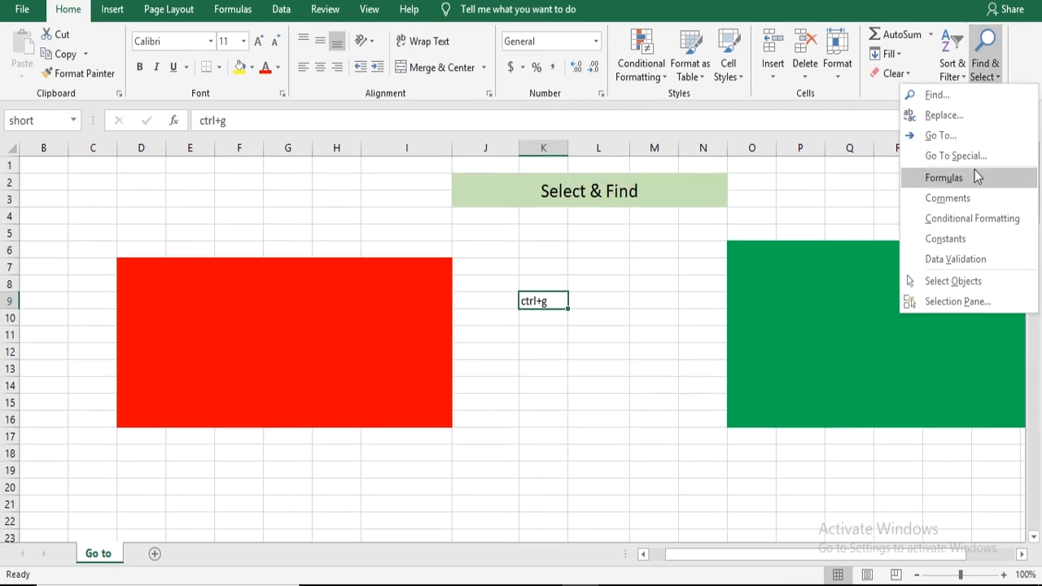
{"action": "left_click", "coordinate": [951, 158]}
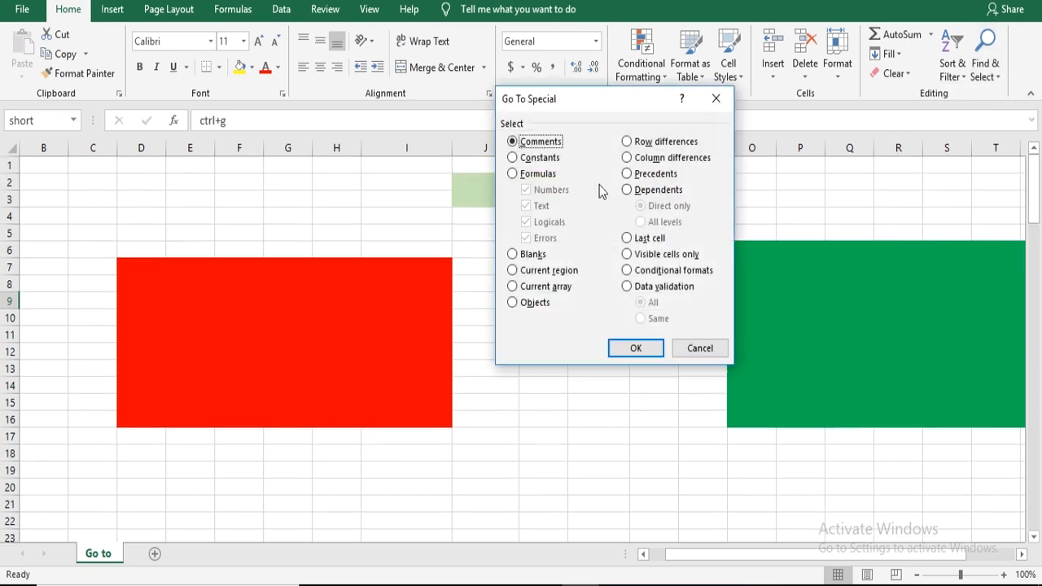
{"action": "left_click_drag", "start_coordinate": [593, 102], "coordinate": [551, 130]}
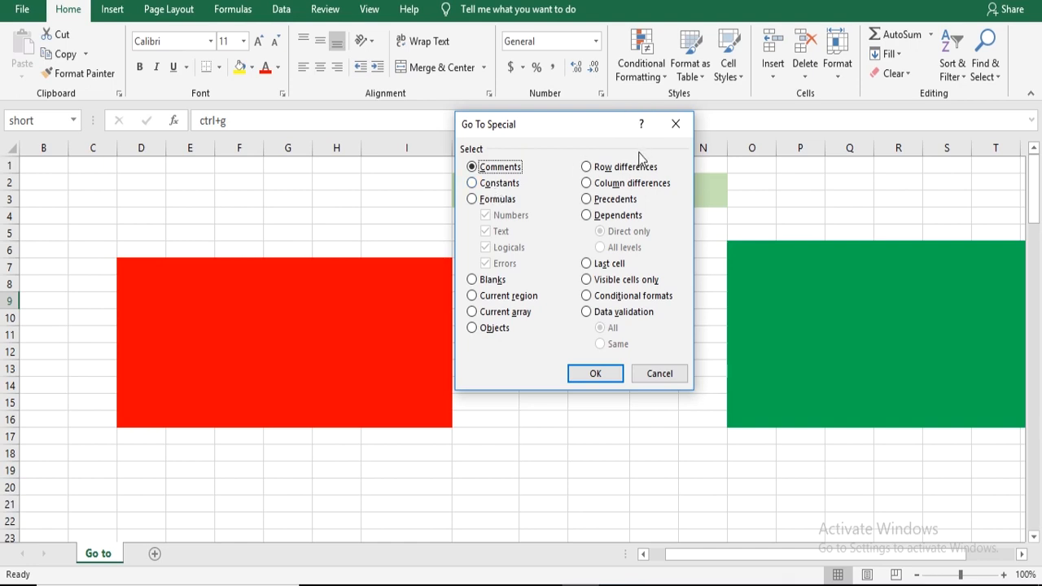
{"action": "left_click", "coordinate": [675, 123]}
{"action": "left_click", "coordinate": [544, 334]}
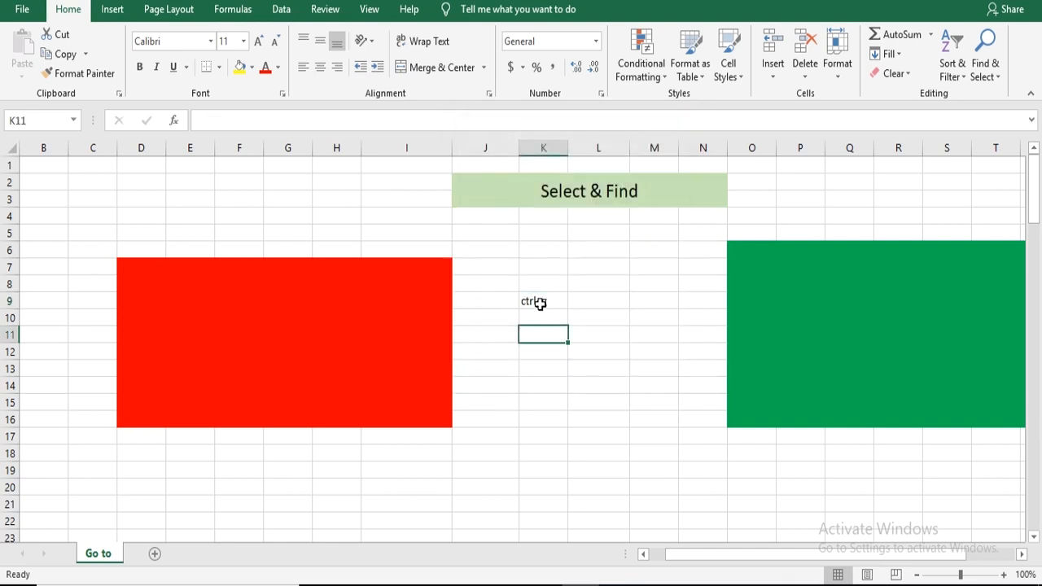
Starting from cell K9, use Go To Special with the Comments option to select the commented cell and view its comment
{"action": "left_click", "coordinate": [542, 302]}
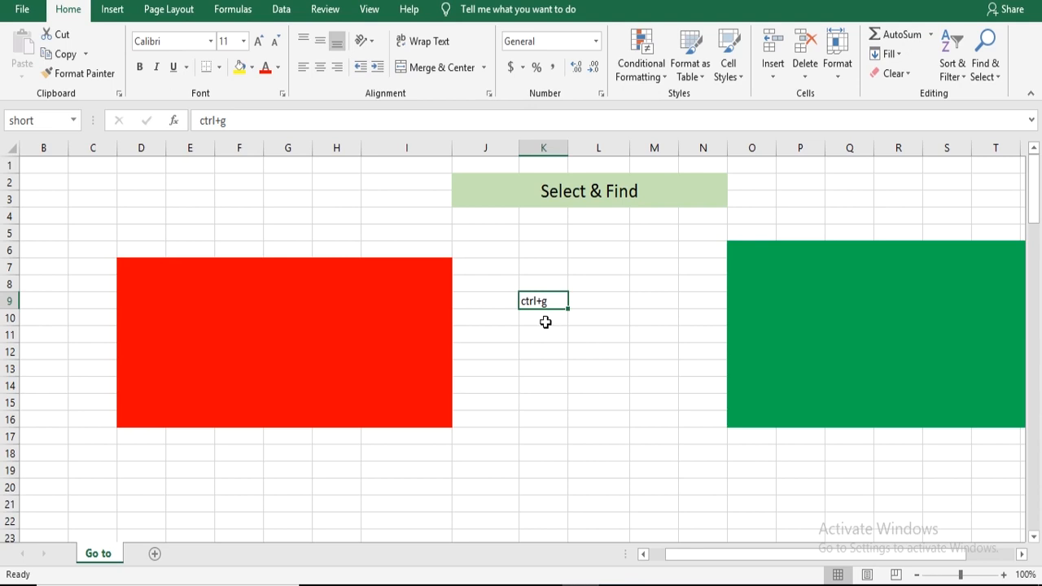
{"action": "left_click", "coordinate": [999, 79]}
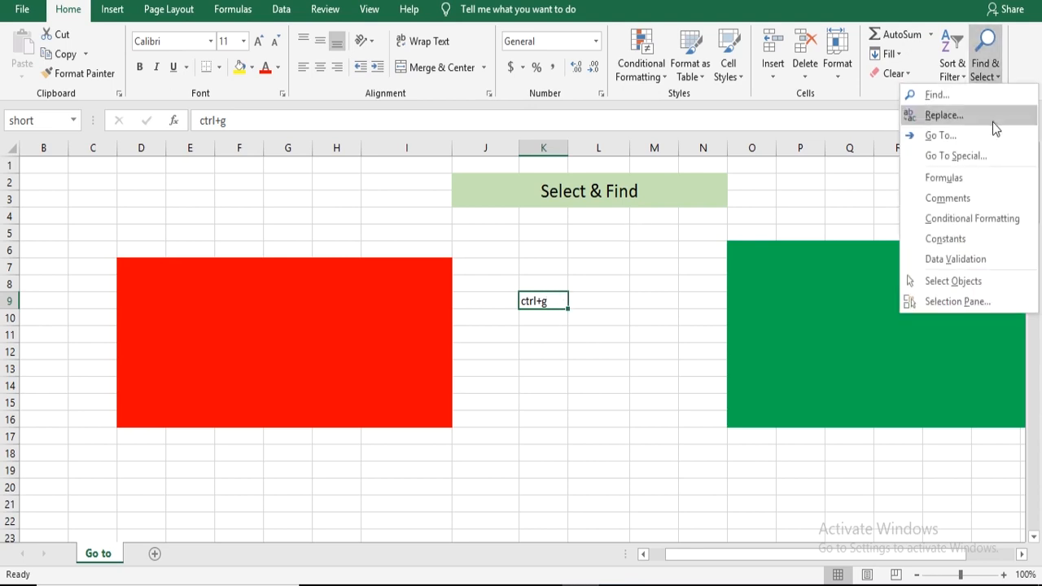
{"action": "left_click", "coordinate": [957, 155]}
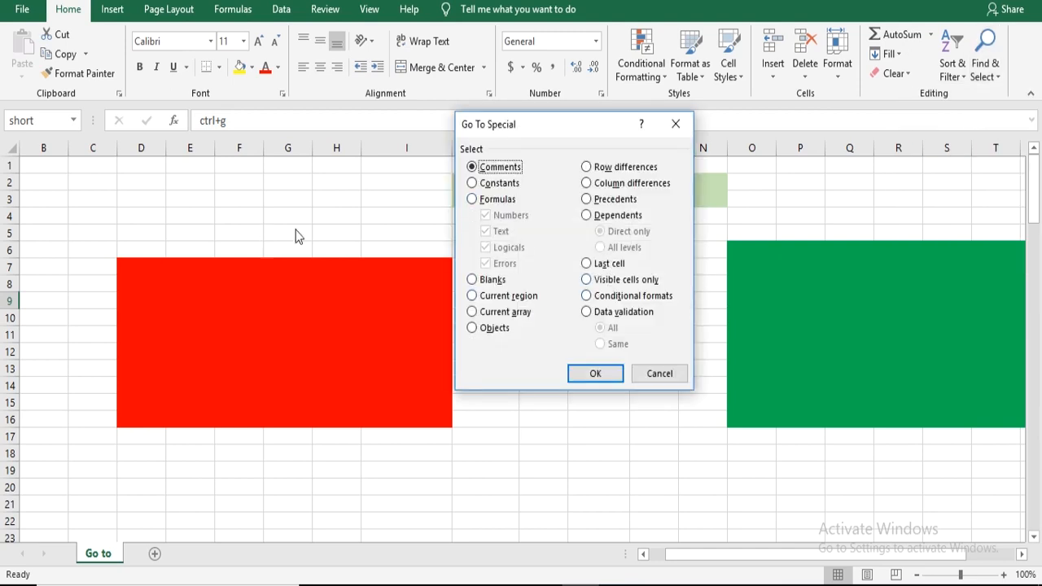
{"action": "left_click", "coordinate": [472, 183]}
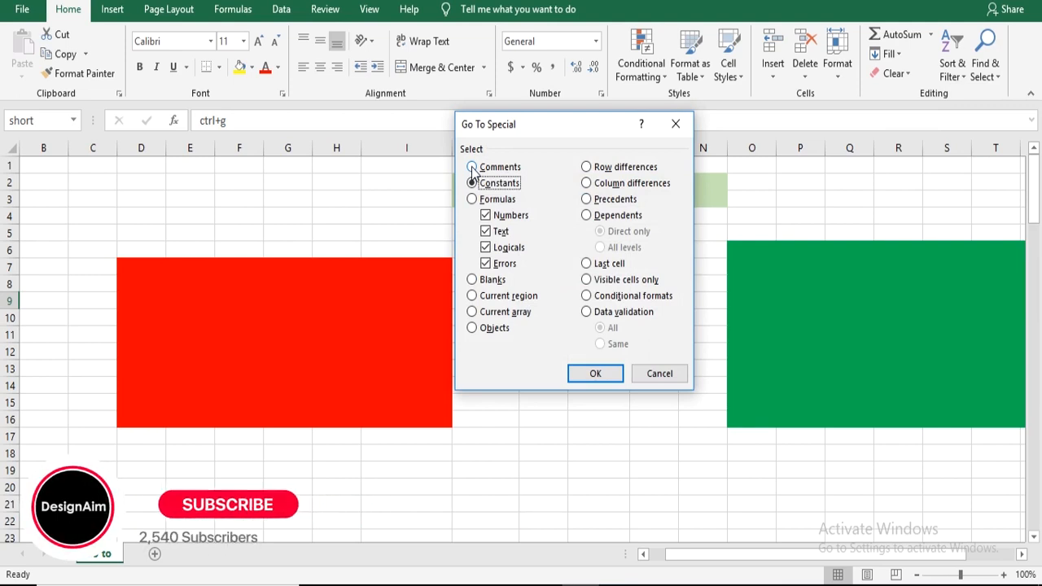
{"action": "left_click", "coordinate": [473, 167]}
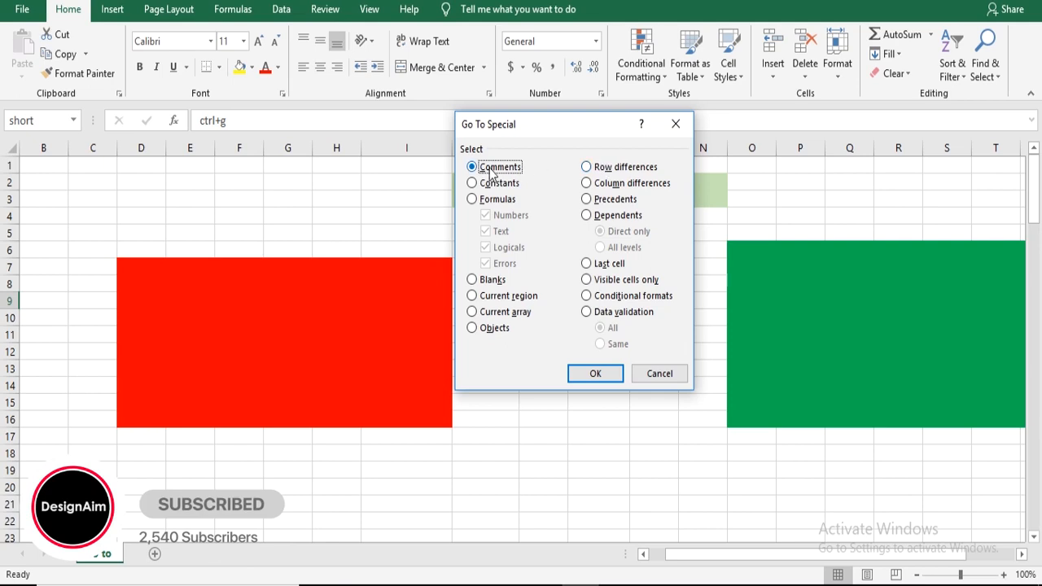
{"action": "left_click", "coordinate": [598, 377]}
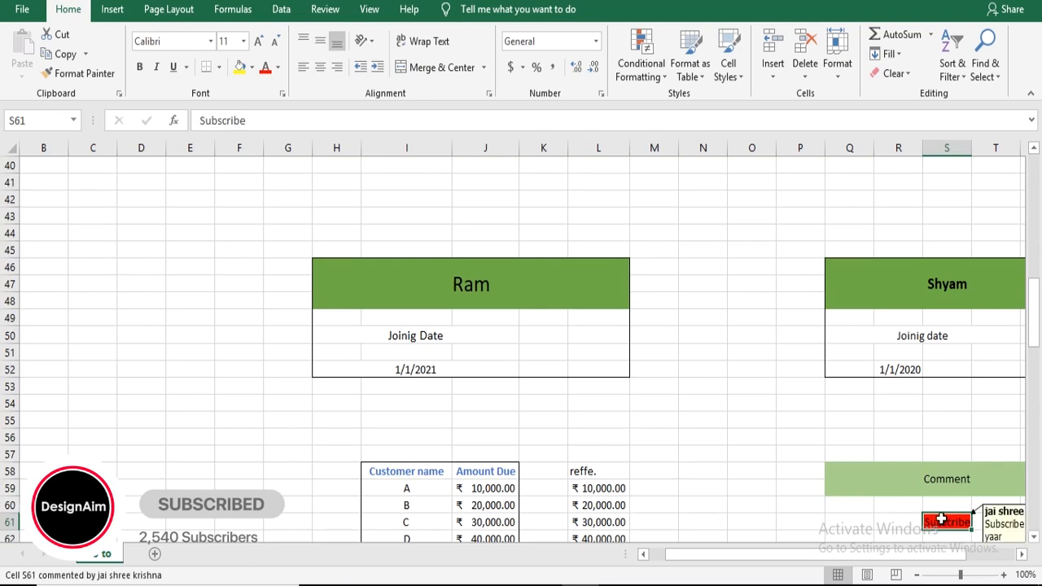
{"action": "left_click_drag", "start_coordinate": [827, 554], "coordinate": [873, 551]}
{"action": "scroll", "coordinate": [851, 475], "scroll_direction": "down", "scroll_amount": 1}
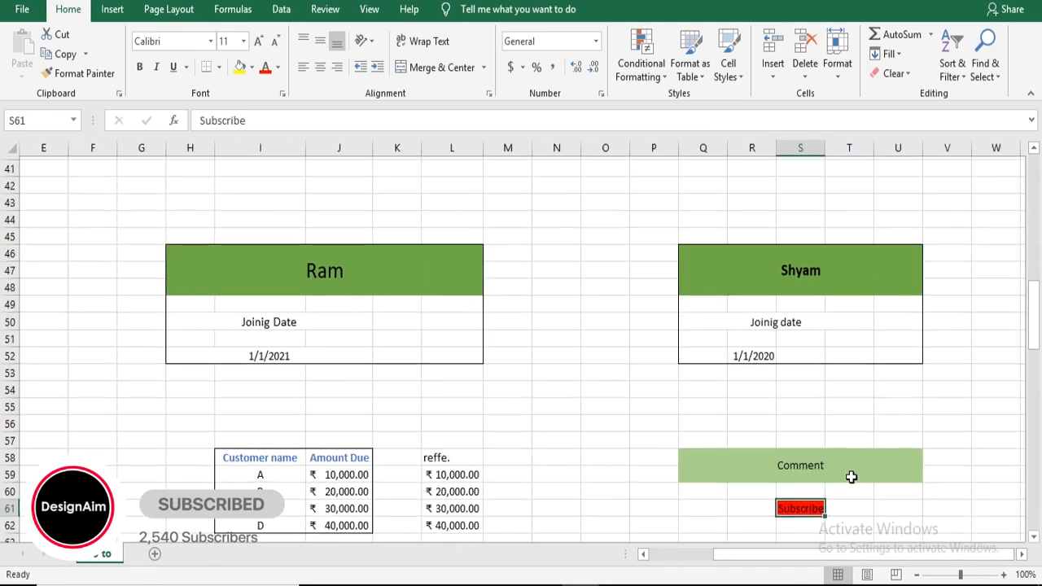
{"action": "mouse_move", "coordinate": [812, 472]}
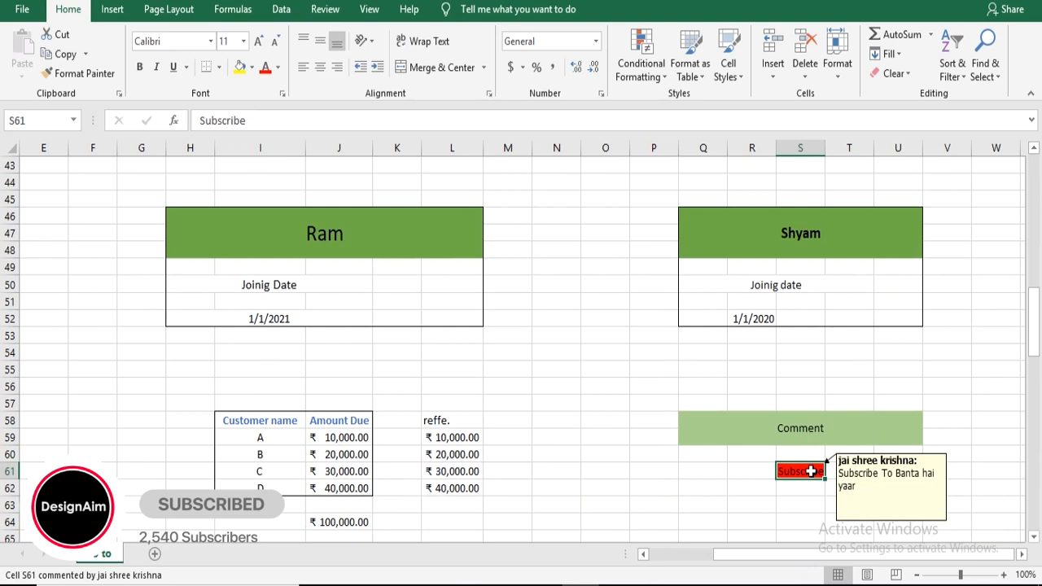
Starting from cell U53, select the commented cell using the direct Comments command of Find & Select
{"action": "left_click", "coordinate": [909, 335]}
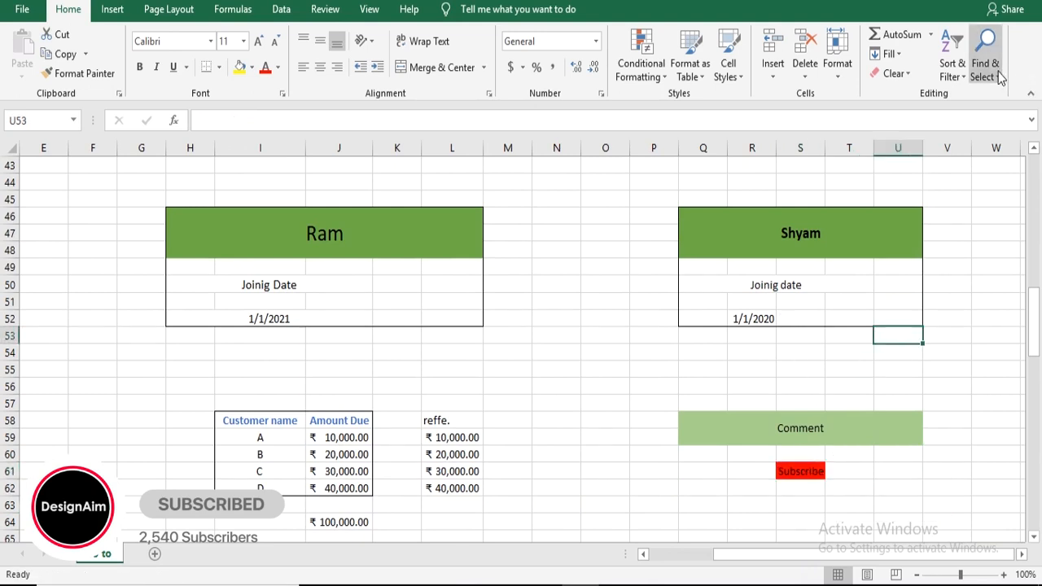
{"action": "left_click", "coordinate": [1001, 77]}
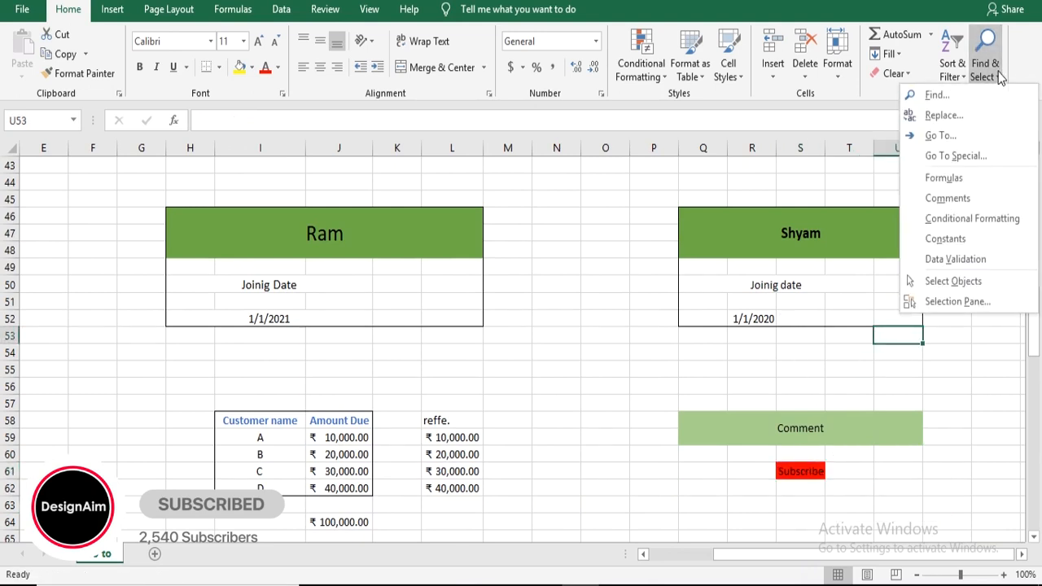
{"action": "left_click", "coordinate": [947, 199]}
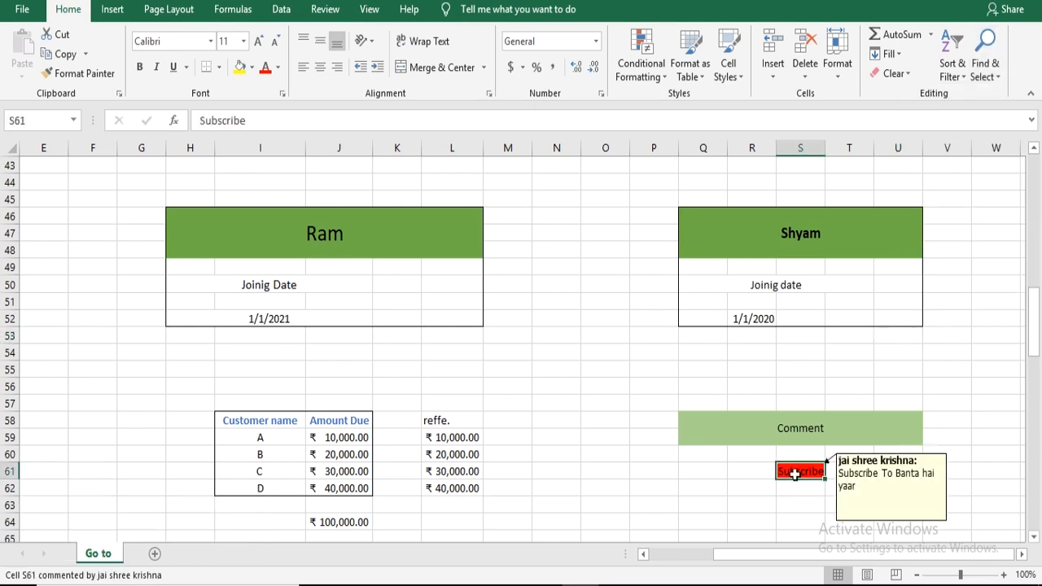
Use Go To Special to select all constants, review the highlighted cells down the sheet, and clear the selection at cell L65
{"action": "left_click", "coordinate": [990, 73]}
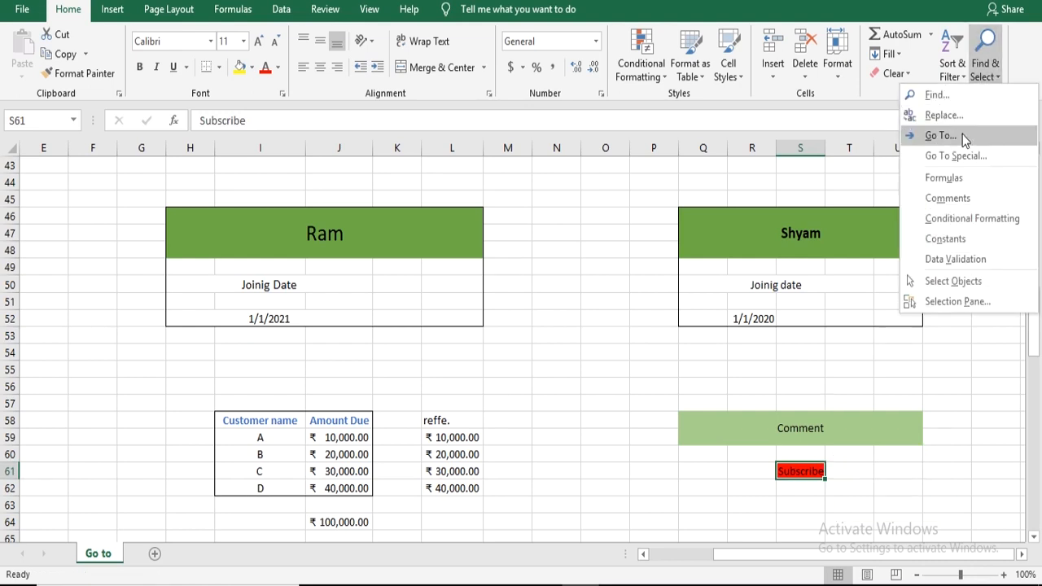
{"action": "left_click", "coordinate": [955, 155]}
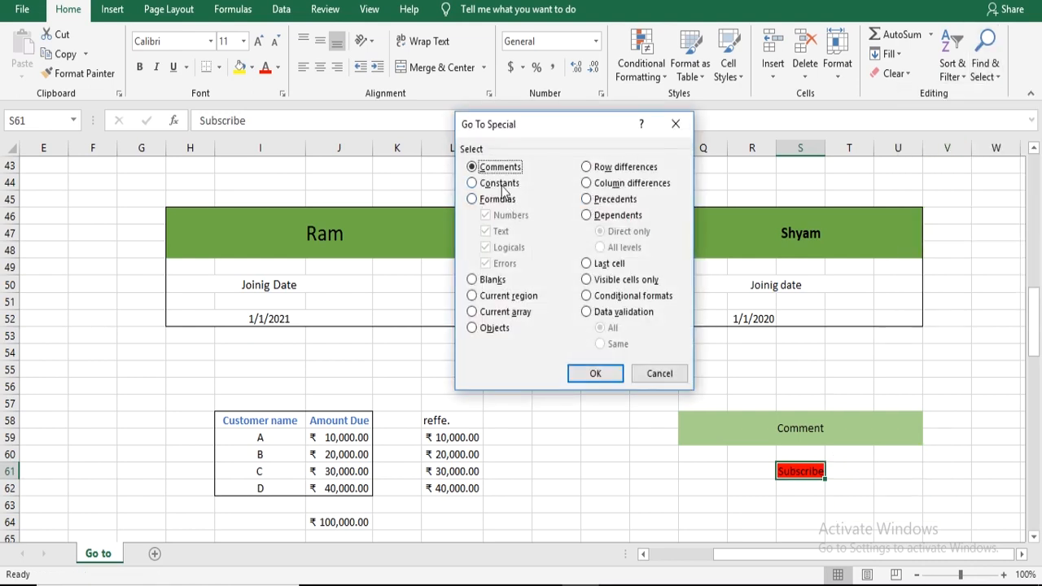
{"action": "left_click", "coordinate": [474, 183]}
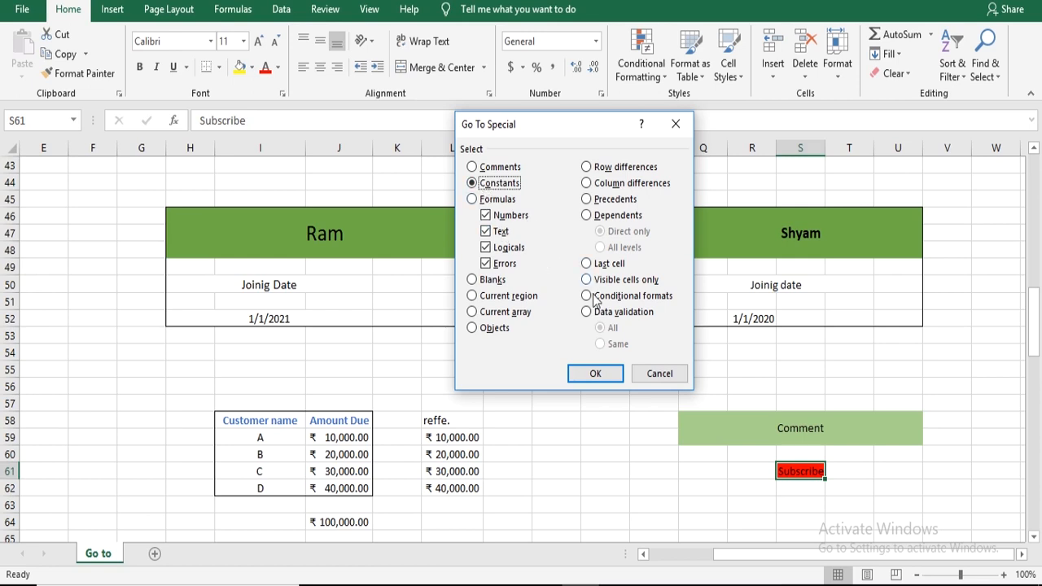
{"action": "left_click", "coordinate": [595, 373]}
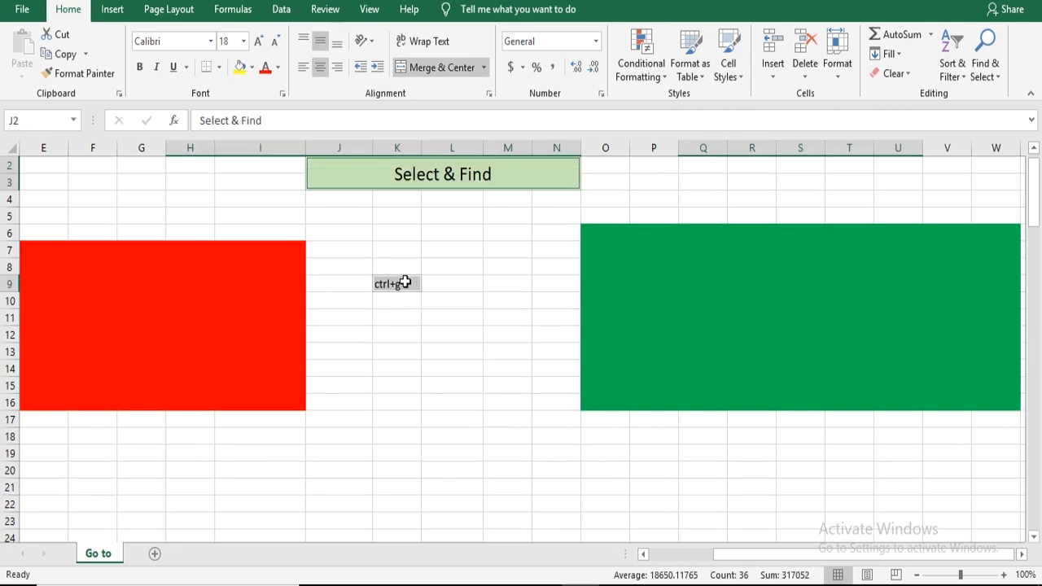
{"action": "scroll", "coordinate": [401, 293], "scroll_direction": "down", "scroll_amount": 10}
{"action": "scroll", "coordinate": [389, 300], "scroll_direction": "down", "scroll_amount": 5}
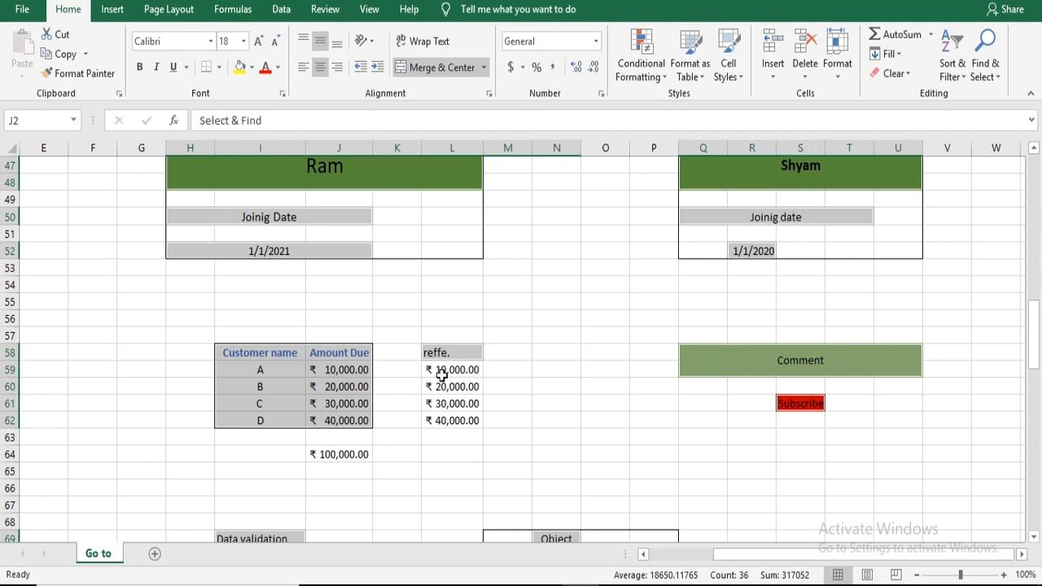
{"action": "left_click", "coordinate": [436, 464]}
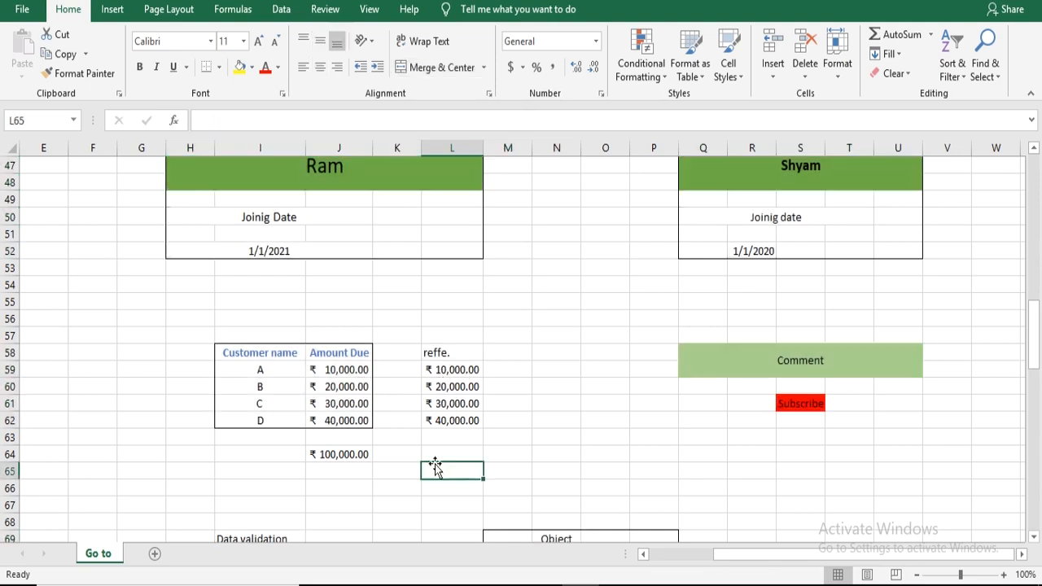
Set customer A's Amount Due in cell J59 to 9000
{"action": "left_click", "coordinate": [358, 370]}
{"action": "type", "text": "90000"}
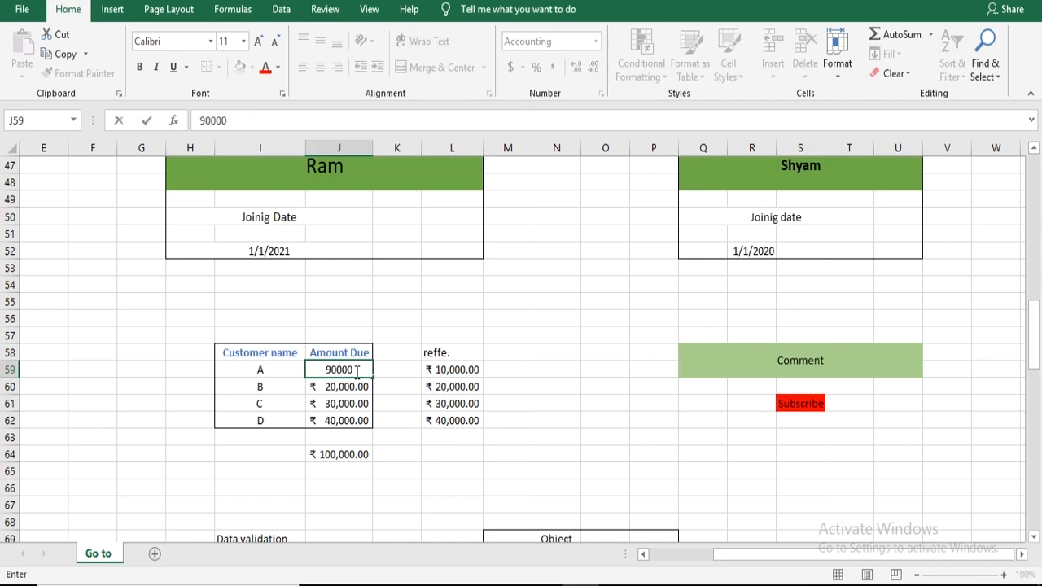
{"action": "key", "text": "BackSpace"}
{"action": "key", "text": "Return"}
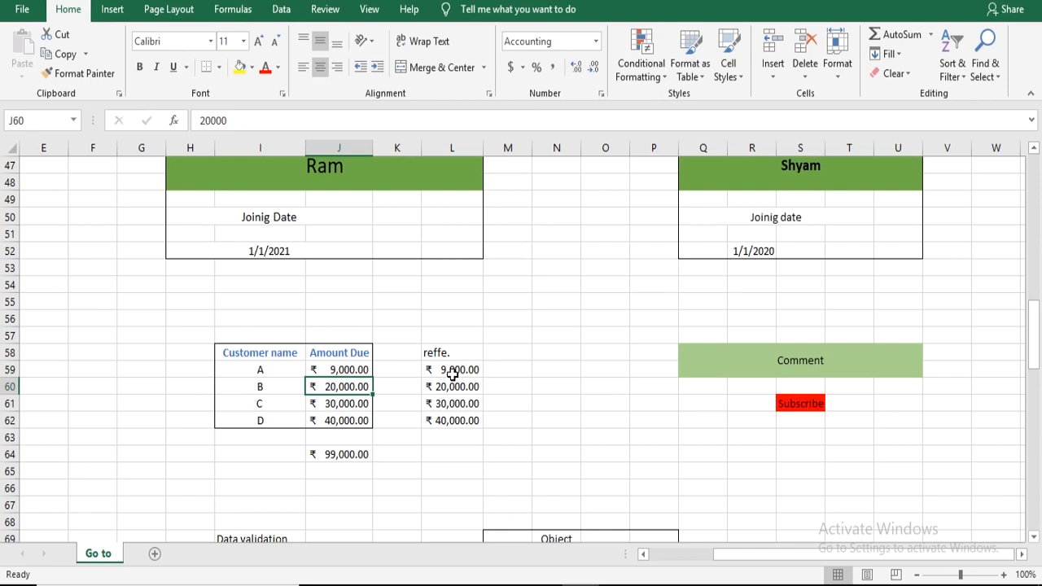
Use Go To Special to select all formula cells, review them across the sheet, and clear the selection at cell O55
{"action": "left_click", "coordinate": [998, 72]}
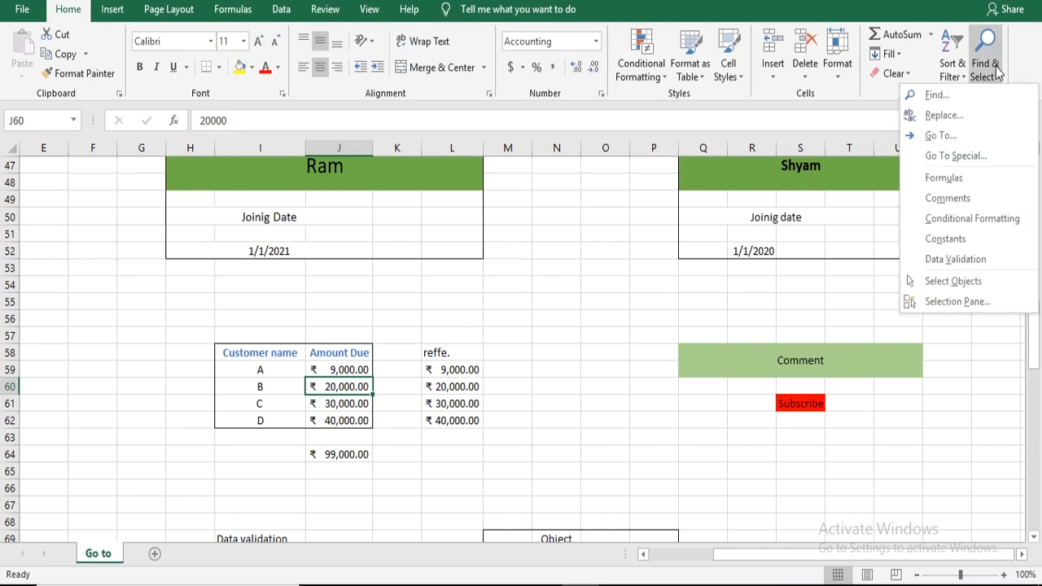
{"action": "left_click", "coordinate": [955, 153]}
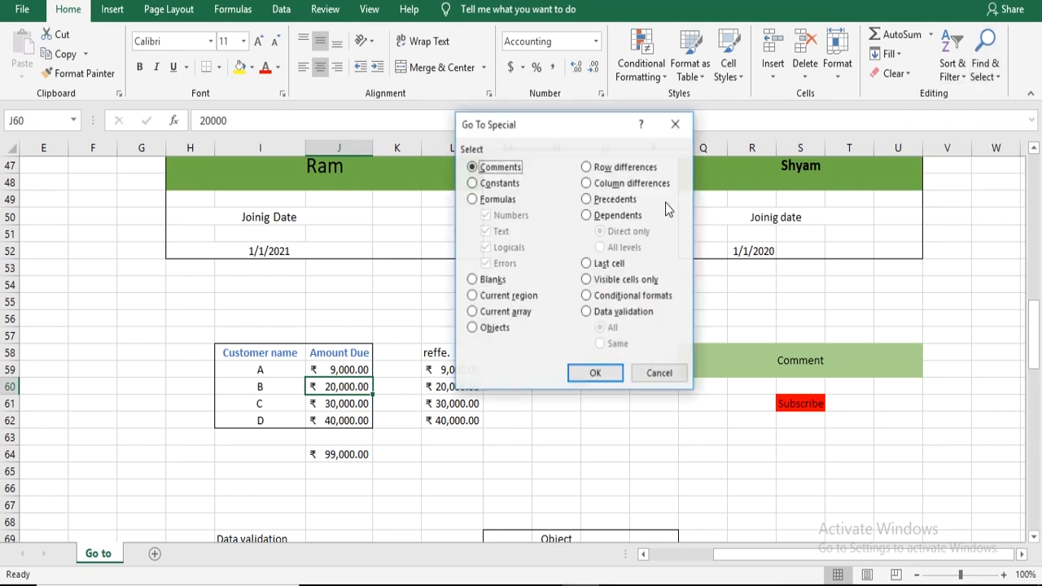
{"action": "left_click", "coordinate": [474, 202]}
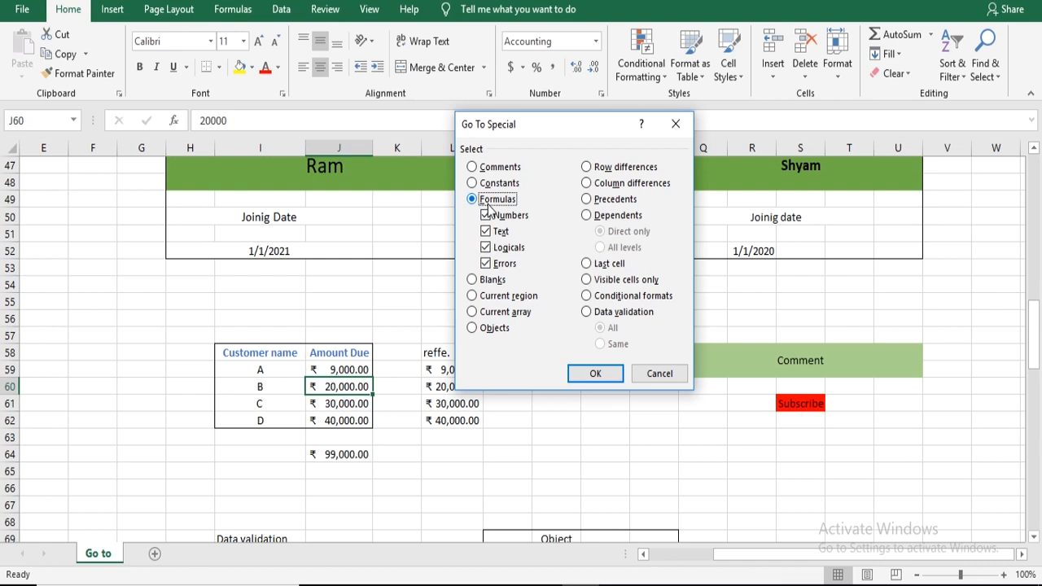
{"action": "left_click", "coordinate": [595, 374]}
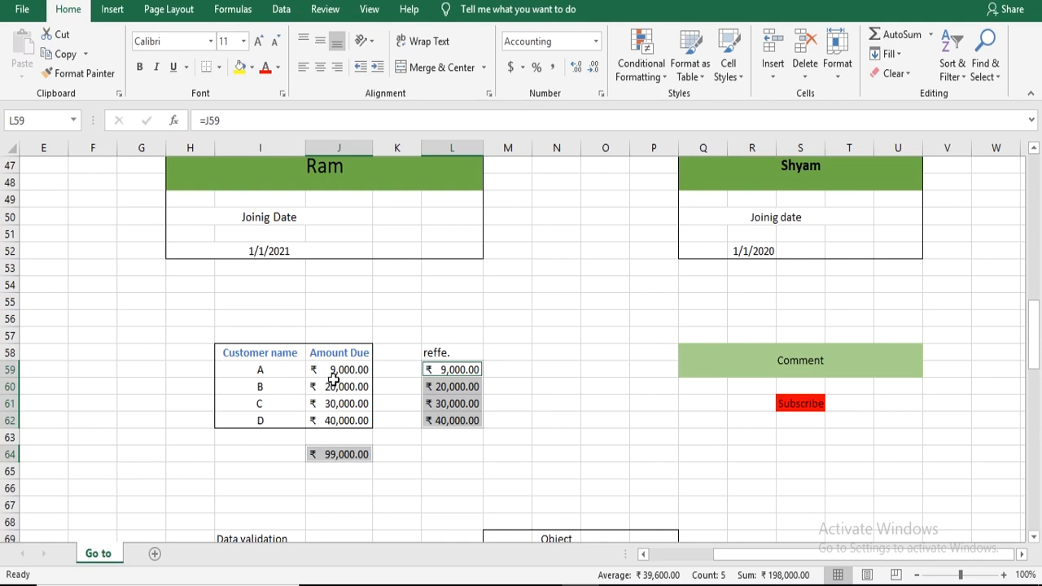
{"action": "scroll", "coordinate": [410, 347], "scroll_direction": "up", "scroll_amount": 5}
{"action": "scroll", "coordinate": [408, 347], "scroll_direction": "up", "scroll_amount": 5}
{"action": "scroll", "coordinate": [407, 349], "scroll_direction": "down", "scroll_amount": 9}
{"action": "left_click", "coordinate": [606, 299]}
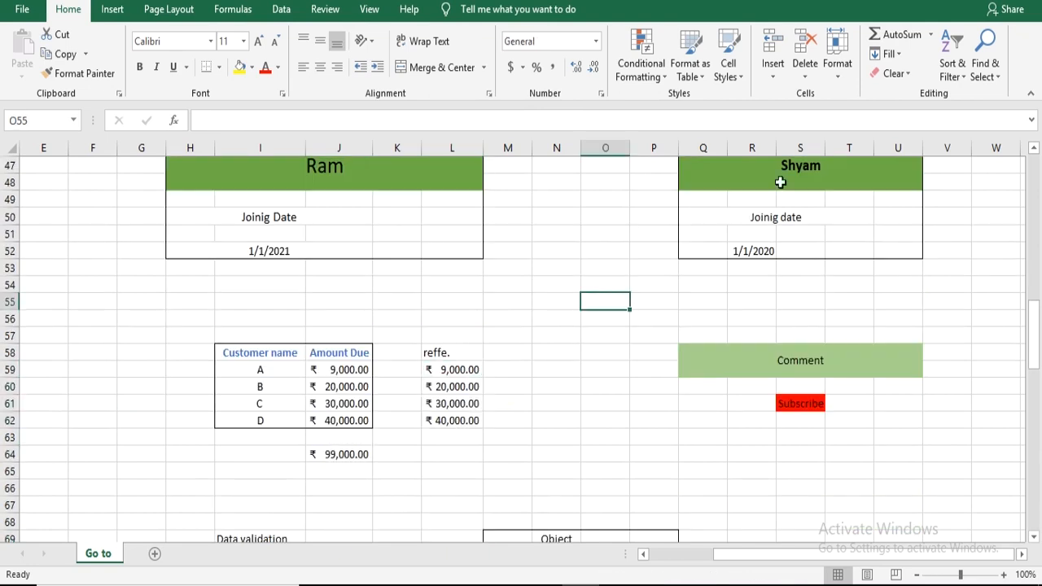
Use Go To Special with the Objects option to select the smiley shape, and deselect it by selecting cell Q71
{"action": "left_click", "coordinate": [984, 72]}
{"action": "left_click", "coordinate": [957, 156]}
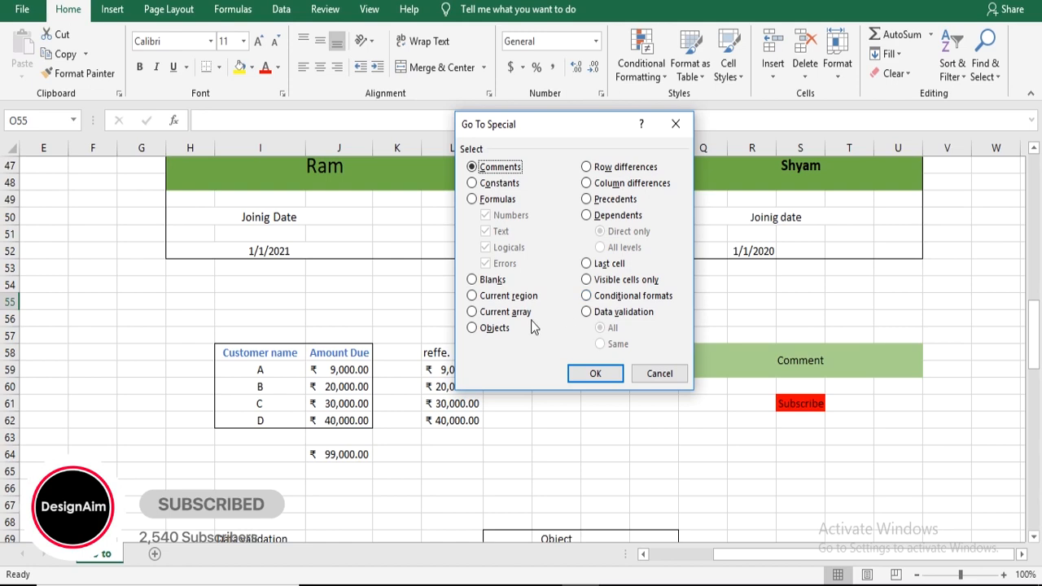
{"action": "left_click", "coordinate": [474, 329]}
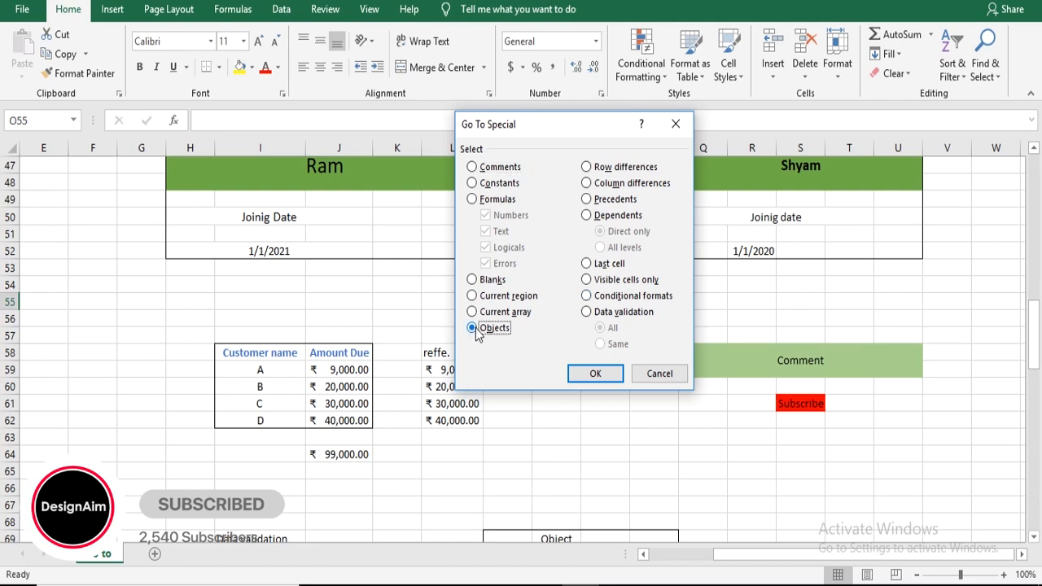
{"action": "left_click", "coordinate": [595, 374]}
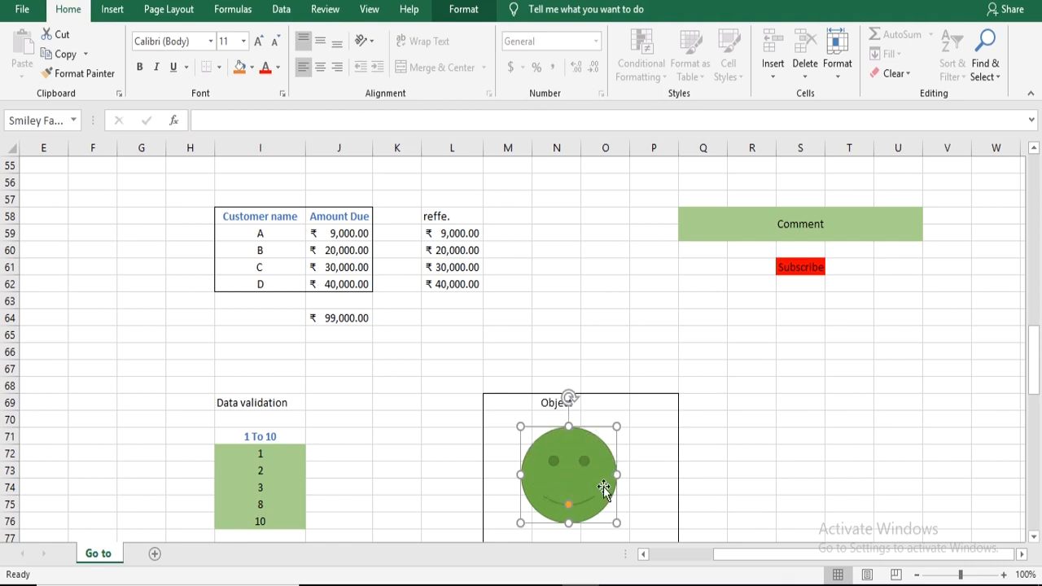
{"action": "left_click", "coordinate": [721, 439]}
Starting from the top of the sheet, select the smiley shape again using Go To Special's Objects option, and deselect it at cell R72
{"action": "scroll", "coordinate": [664, 302], "scroll_direction": "up", "scroll_amount": 18}
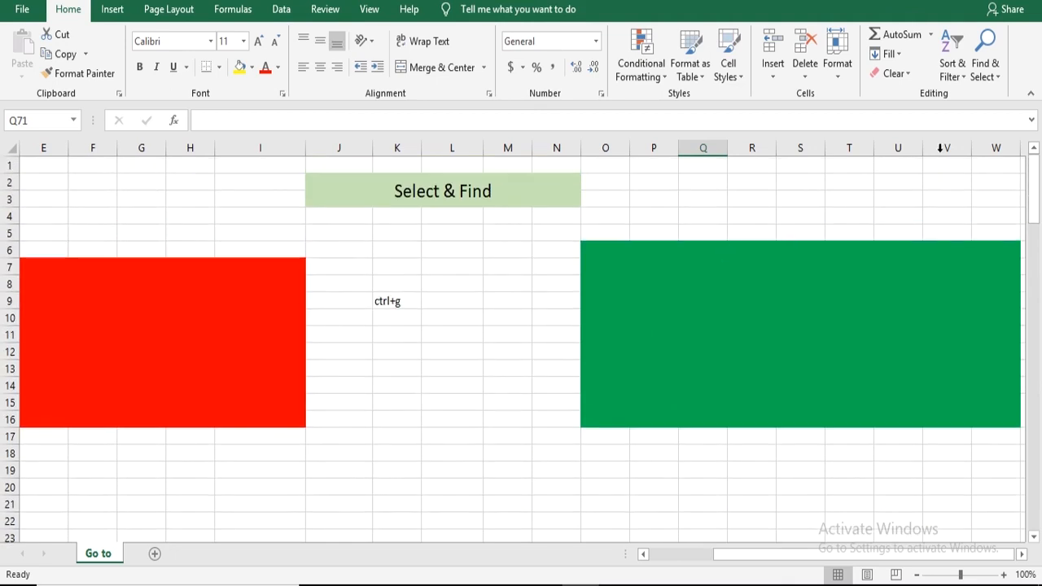
{"action": "left_click", "coordinate": [985, 65]}
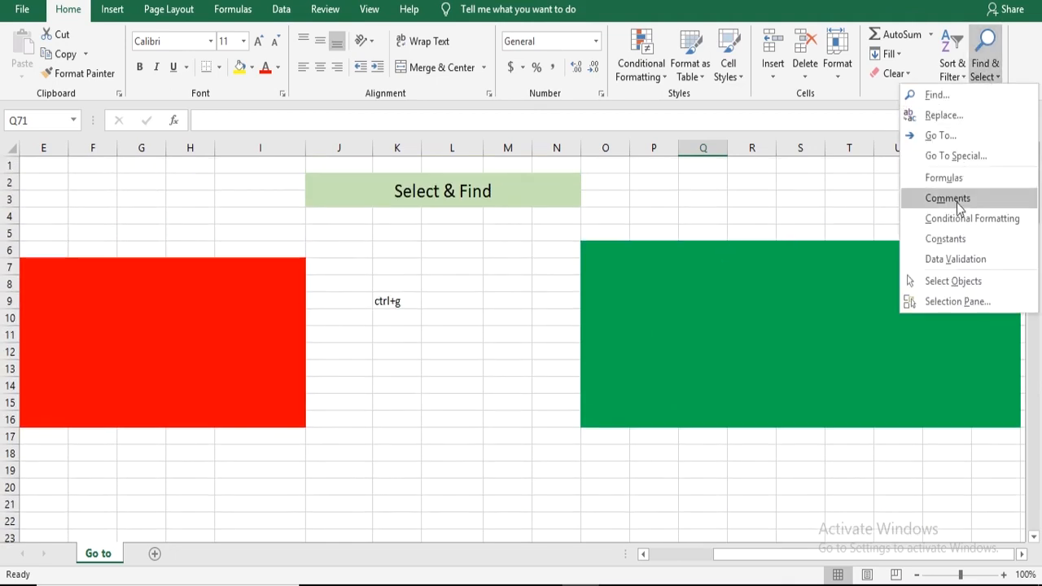
{"action": "left_click", "coordinate": [952, 157]}
{"action": "left_click", "coordinate": [487, 332]}
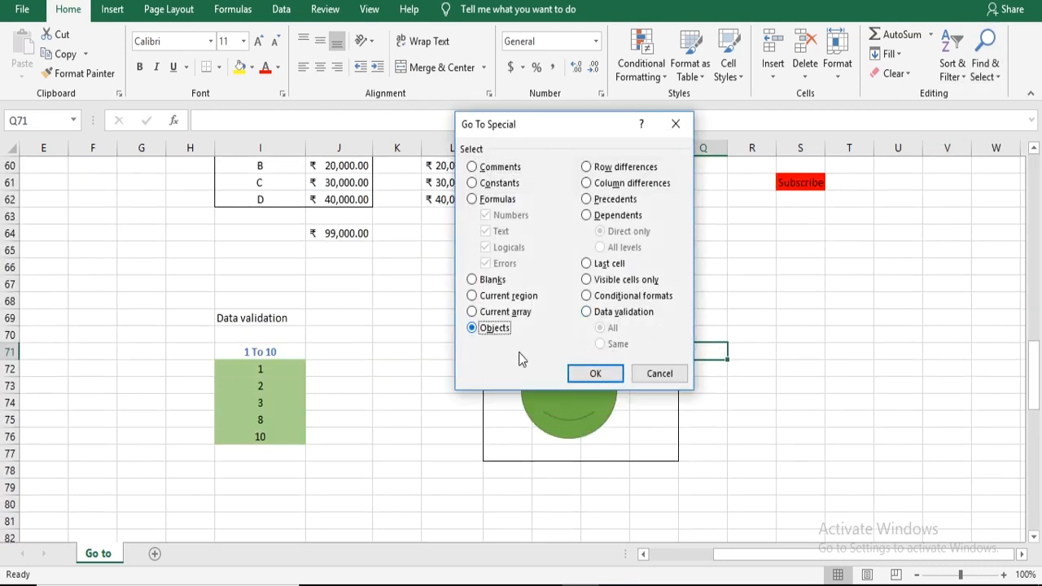
{"action": "left_click", "coordinate": [595, 373]}
{"action": "left_click", "coordinate": [757, 366]}
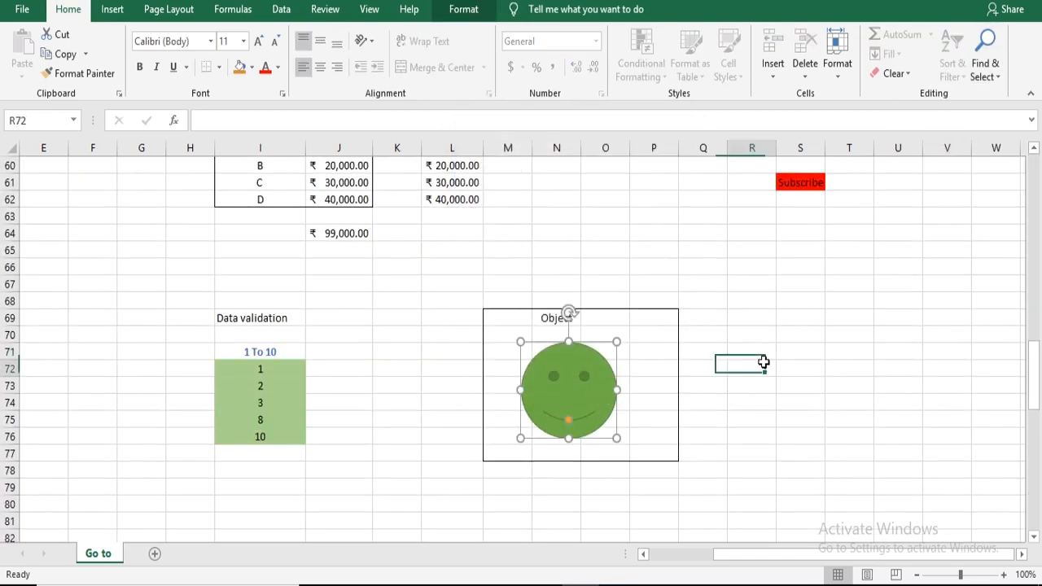
Use Go To Special with the Data validation option set to All to select the cells containing validation rules
{"action": "left_click", "coordinate": [982, 77]}
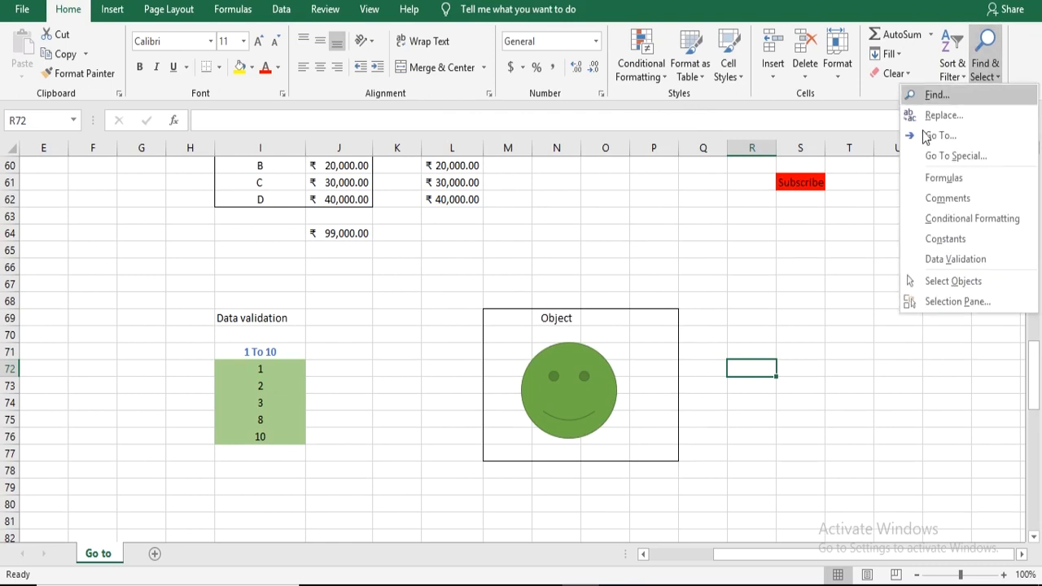
{"action": "left_click", "coordinate": [944, 156]}
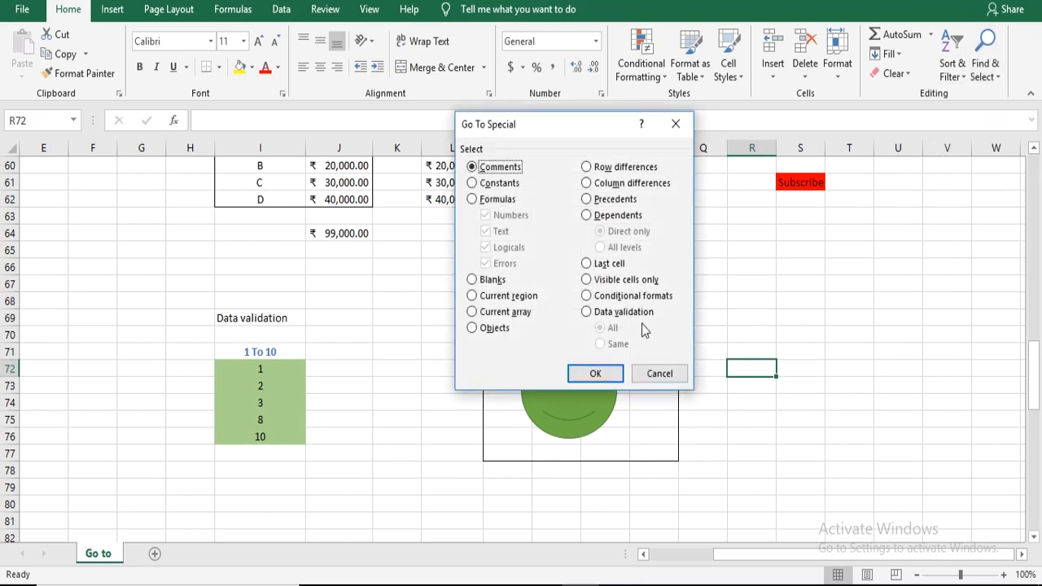
{"action": "left_click", "coordinate": [598, 318]}
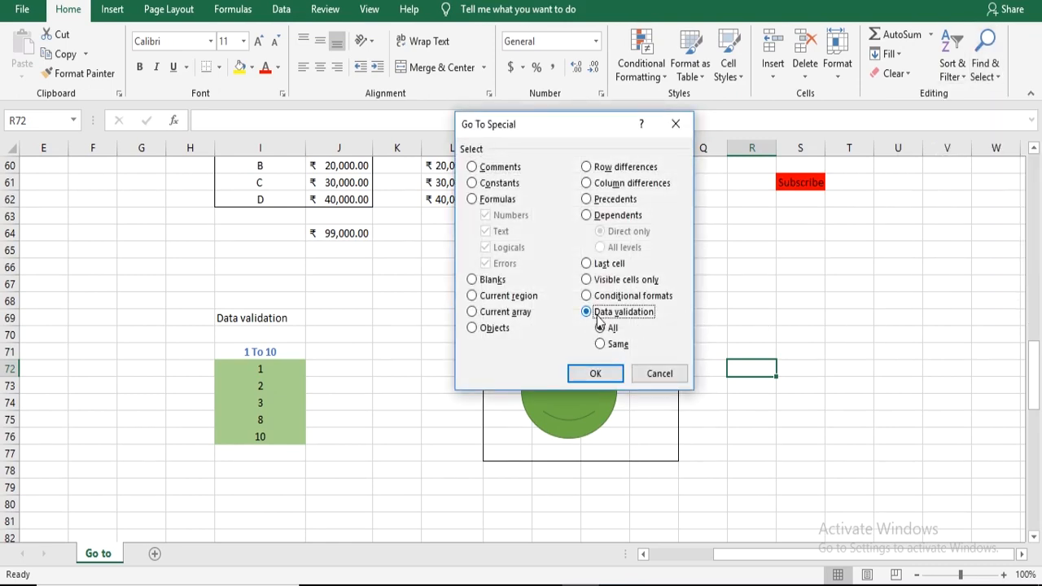
{"action": "left_click", "coordinate": [619, 374]}
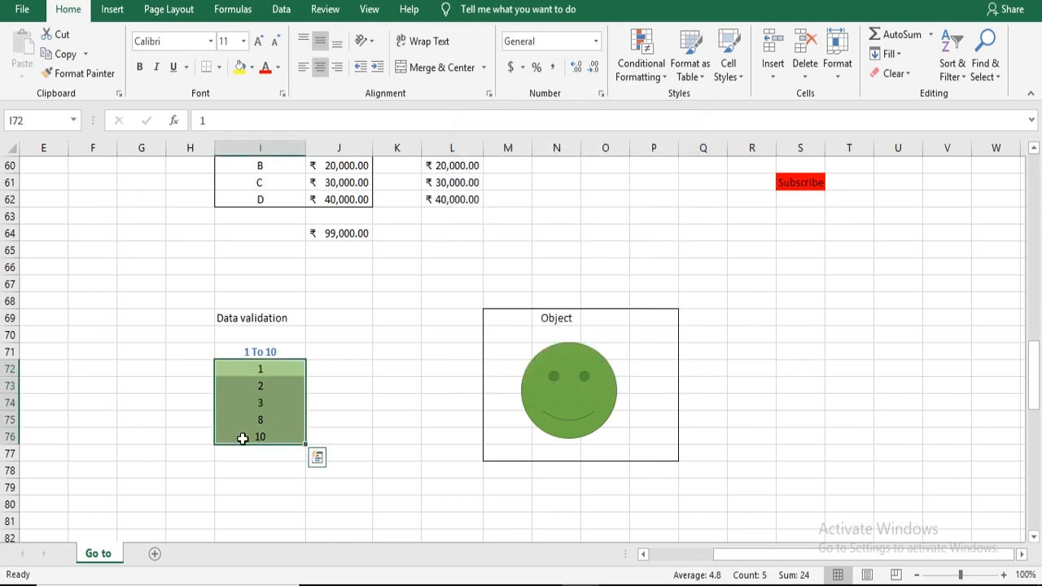
Try to enter 11 in cell I73 of the 1 To 10 data validation range, and cancel the entry
{"action": "left_click", "coordinate": [235, 351]}
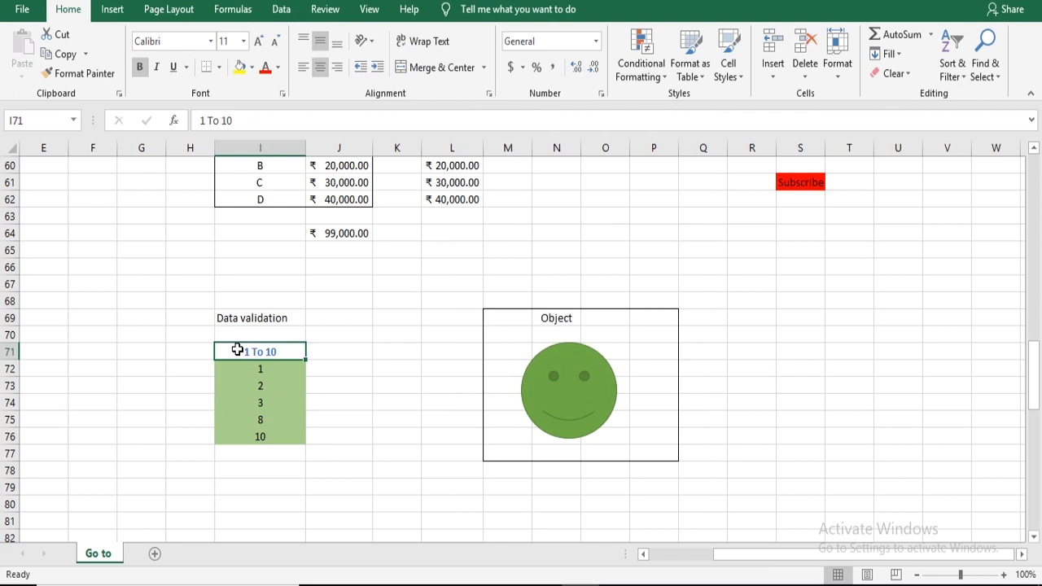
{"action": "left_click", "coordinate": [240, 438]}
{"action": "left_click", "coordinate": [259, 370]}
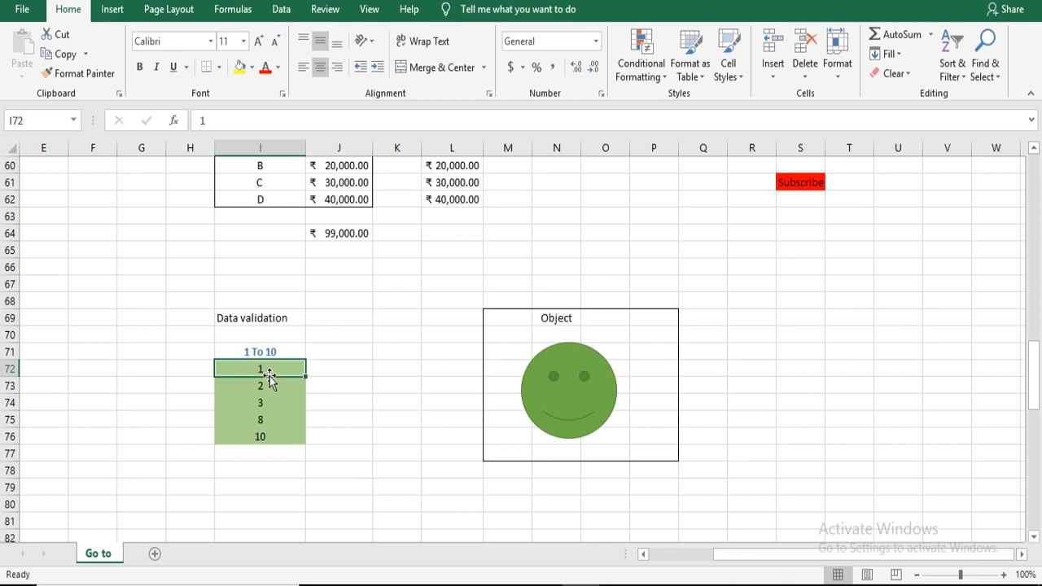
{"action": "left_click", "coordinate": [278, 401]}
{"action": "left_click", "coordinate": [266, 386]}
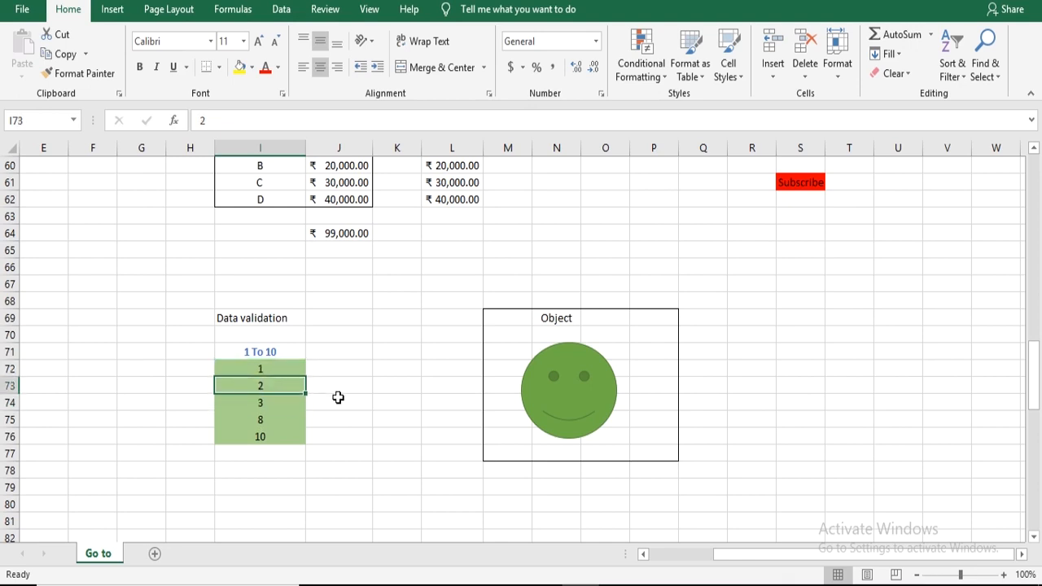
{"action": "type", "text": "11"}
{"action": "key", "text": "Return"}
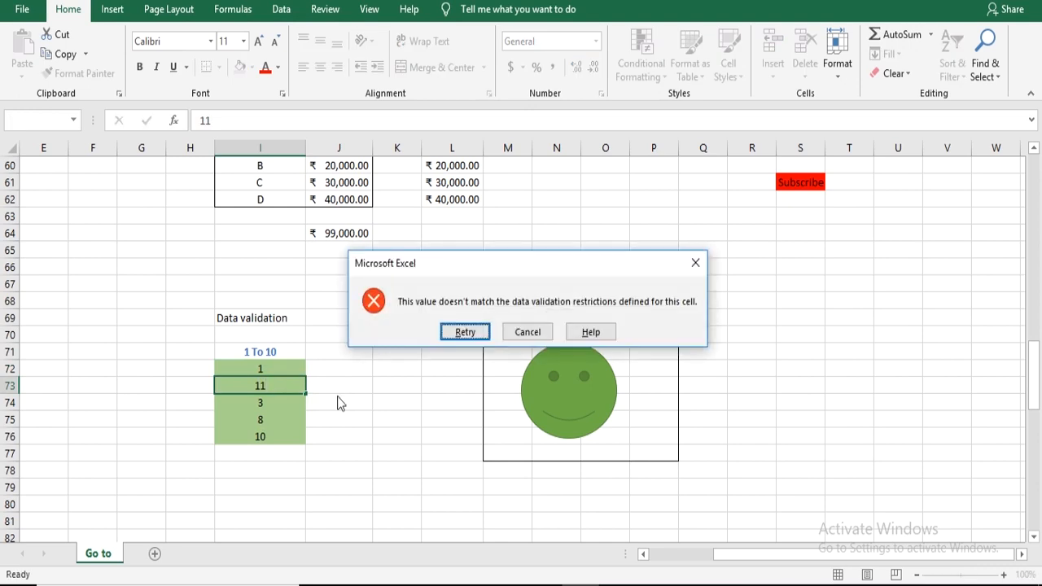
{"action": "left_click", "coordinate": [526, 332]}
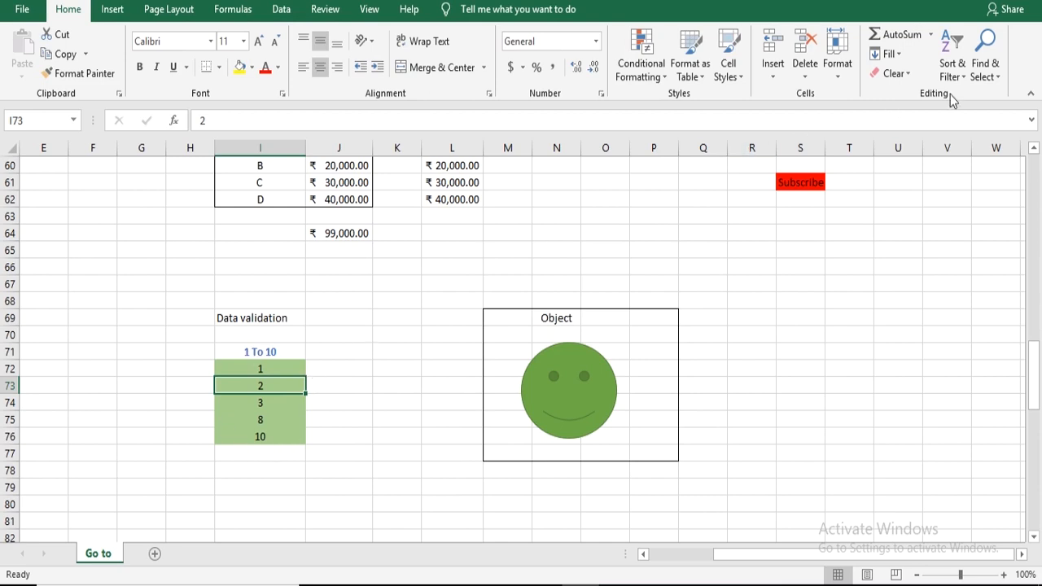
Select the data validation cells with the Data Validation command, apply Constants to that selection, and deselect at cell N59
{"action": "left_click", "coordinate": [982, 77]}
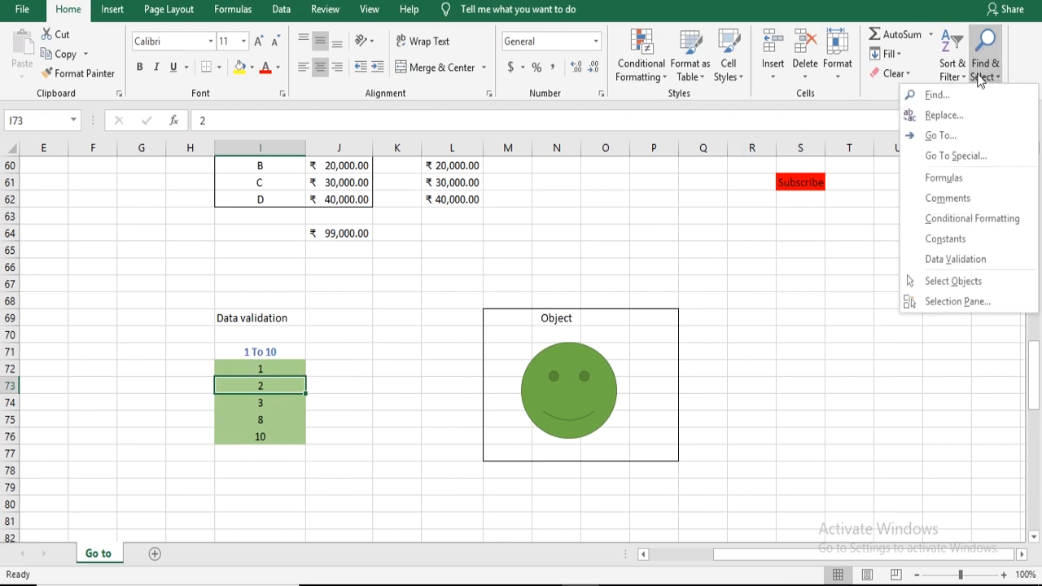
{"action": "left_click", "coordinate": [949, 259]}
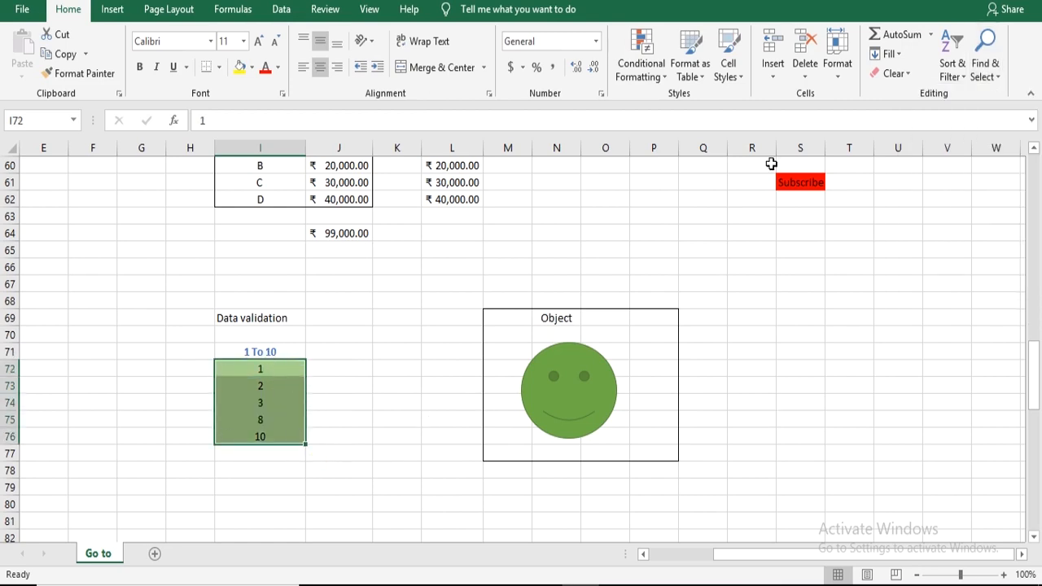
{"action": "left_click", "coordinate": [983, 71]}
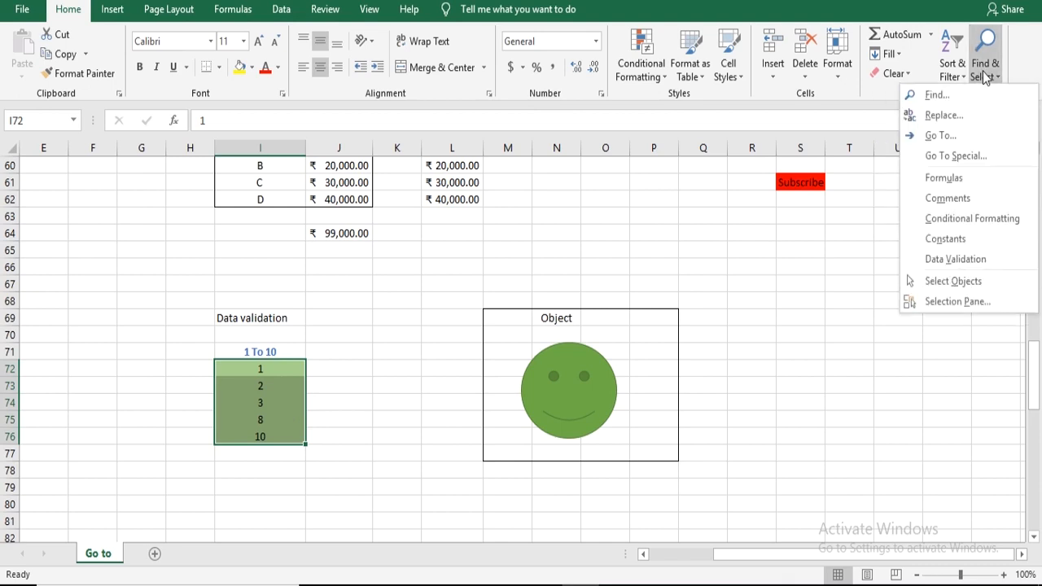
{"action": "left_click", "coordinate": [945, 239]}
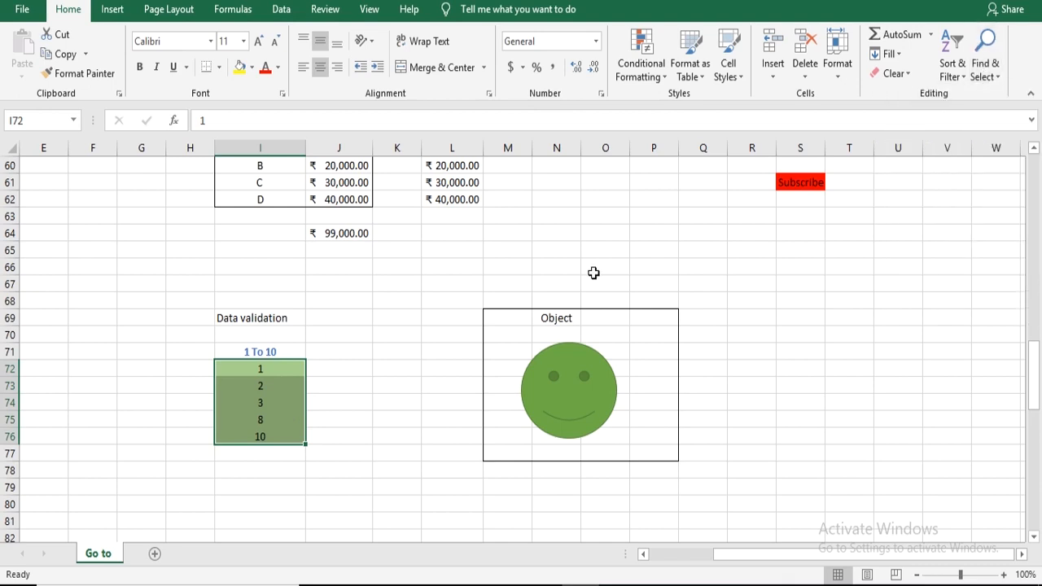
{"action": "scroll", "coordinate": [392, 255], "scroll_direction": "up", "scroll_amount": 4}
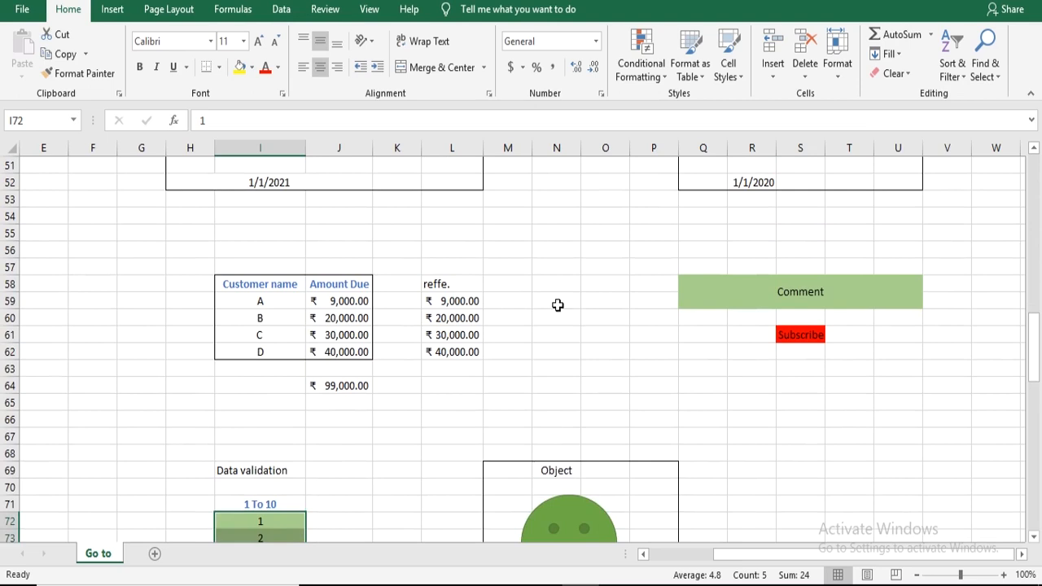
{"action": "left_click", "coordinate": [559, 302]}
Select all constant cells across the sheet using Find & Select's Constants command, review them, and clear the selection at cell W47
{"action": "scroll", "coordinate": [611, 279], "scroll_direction": "up", "scroll_amount": 5}
{"action": "scroll", "coordinate": [619, 277], "scroll_direction": "down", "scroll_amount": 3}
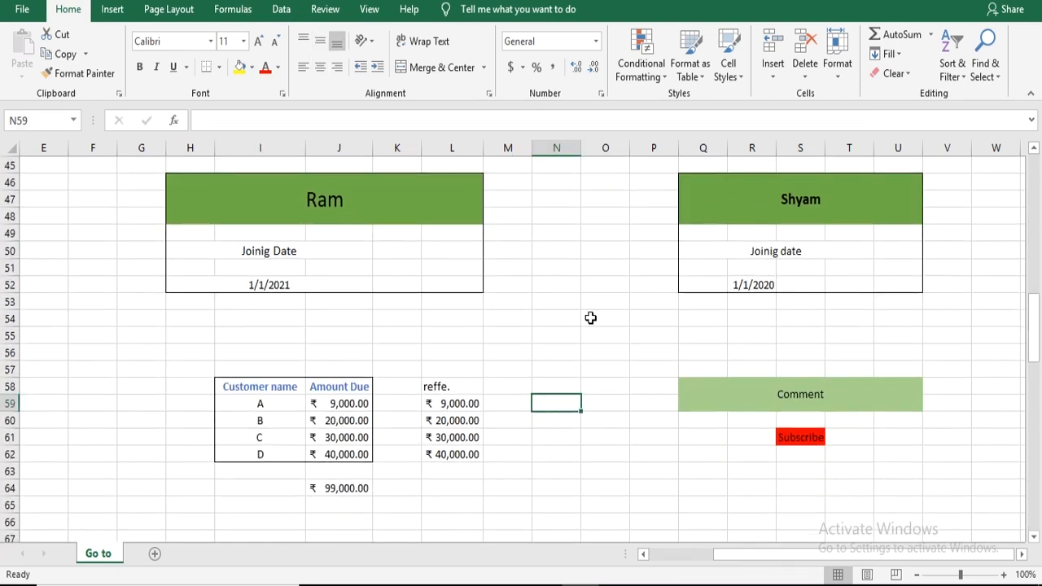
{"action": "left_click", "coordinate": [983, 70]}
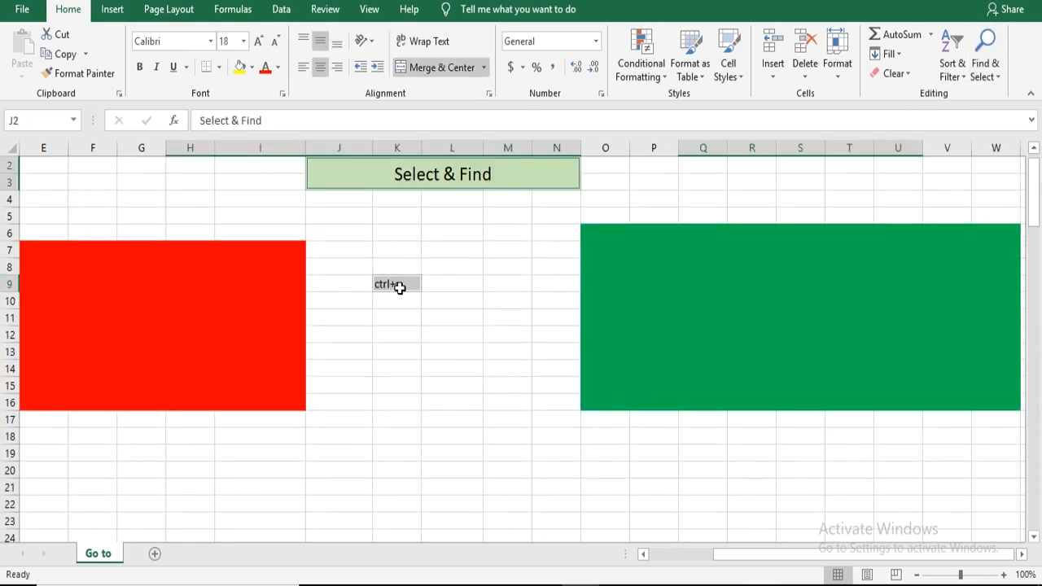
{"action": "scroll", "coordinate": [400, 311], "scroll_direction": "down", "scroll_amount": 1}
{"action": "scroll", "coordinate": [400, 312], "scroll_direction": "down", "scroll_amount": 15}
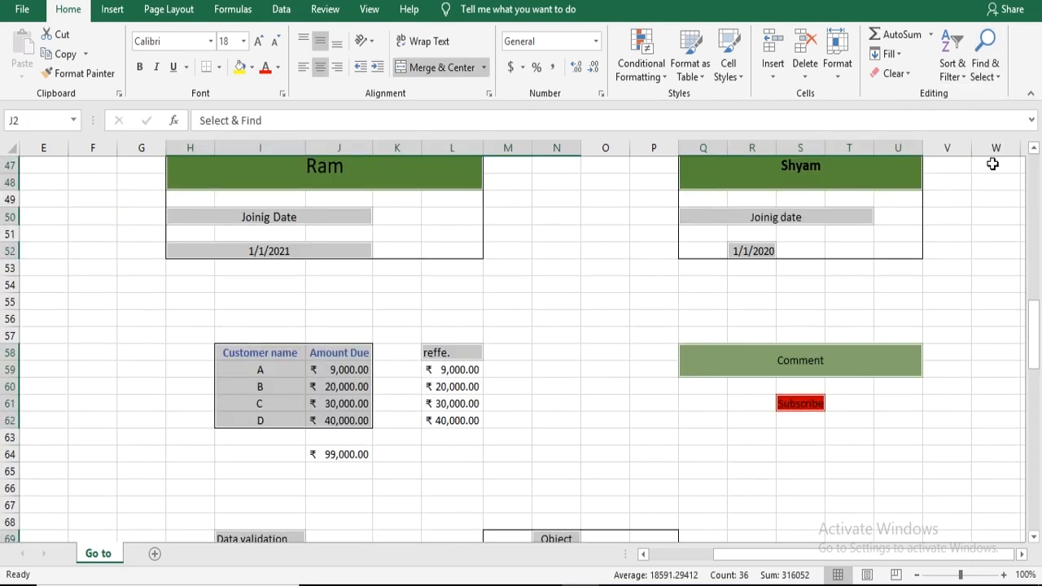
{"action": "left_click", "coordinate": [998, 171]}
Select the cells containing conditional formatting using Find & Select, and clear the selection at cell P84
{"action": "left_click", "coordinate": [985, 69]}
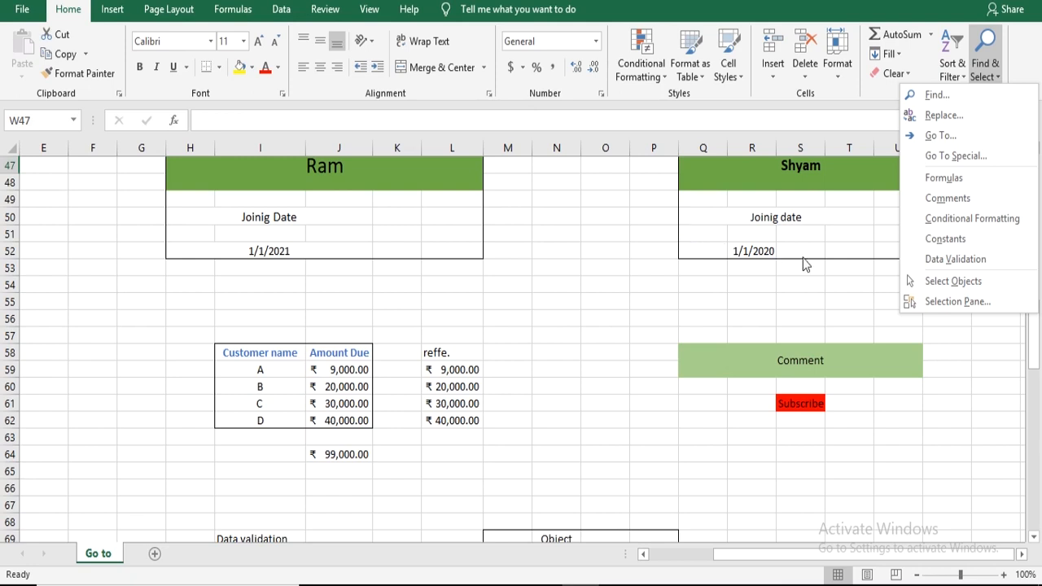
{"action": "left_click", "coordinate": [966, 222]}
{"action": "scroll", "coordinate": [587, 403], "scroll_direction": "down", "scroll_amount": 3}
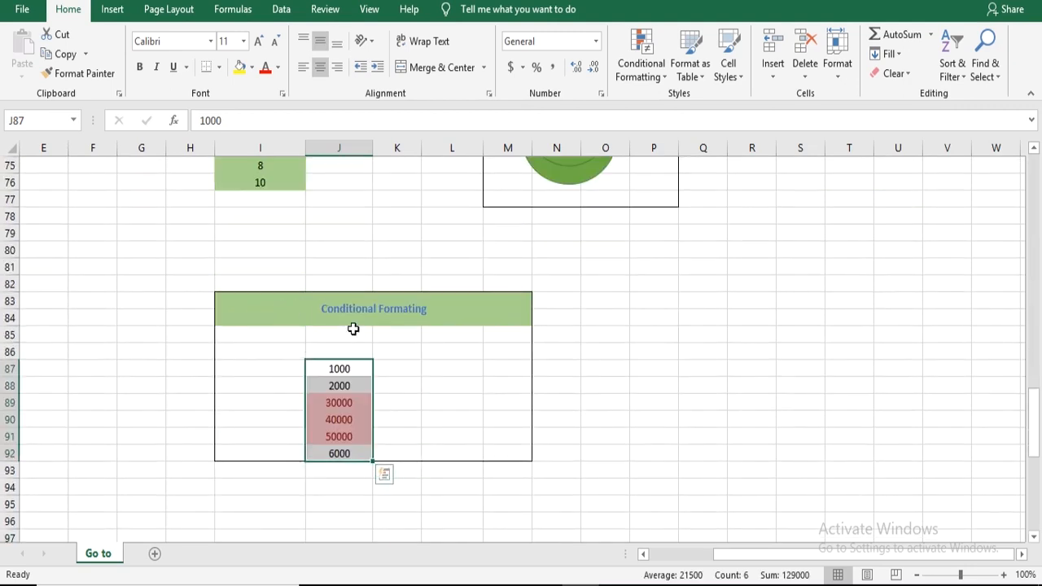
{"action": "left_click", "coordinate": [637, 317]}
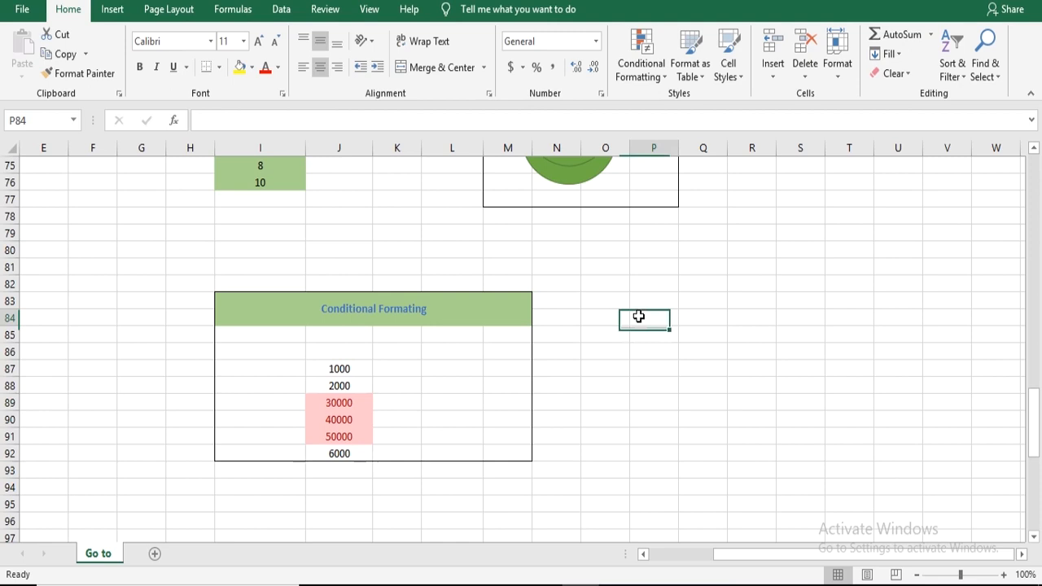
Turn on Select Objects mode and try to box-select the cells of the Amount Due table
{"action": "left_click", "coordinate": [985, 72]}
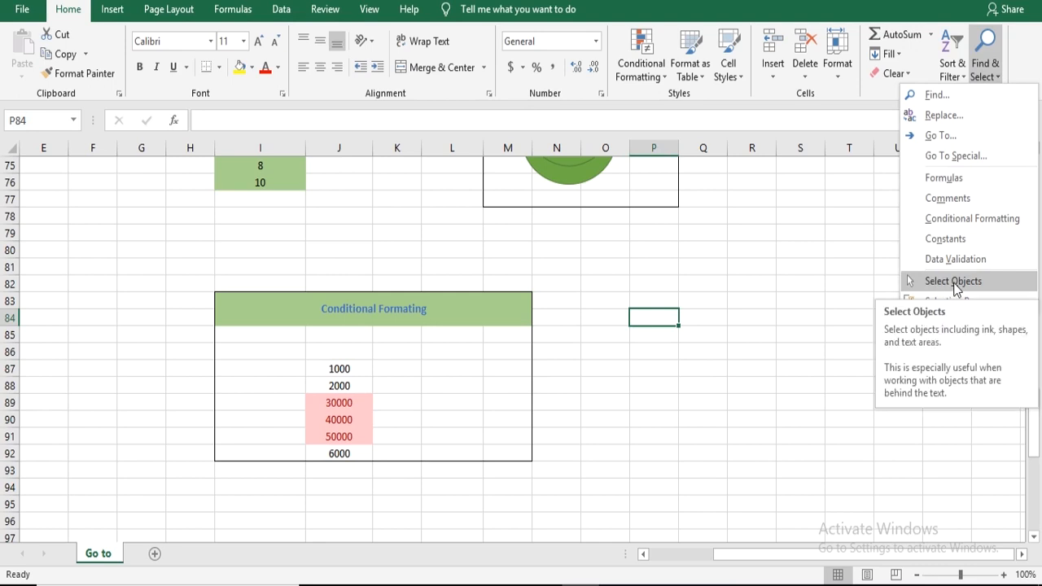
{"action": "left_click", "coordinate": [929, 285]}
{"action": "left_click", "coordinate": [984, 72]}
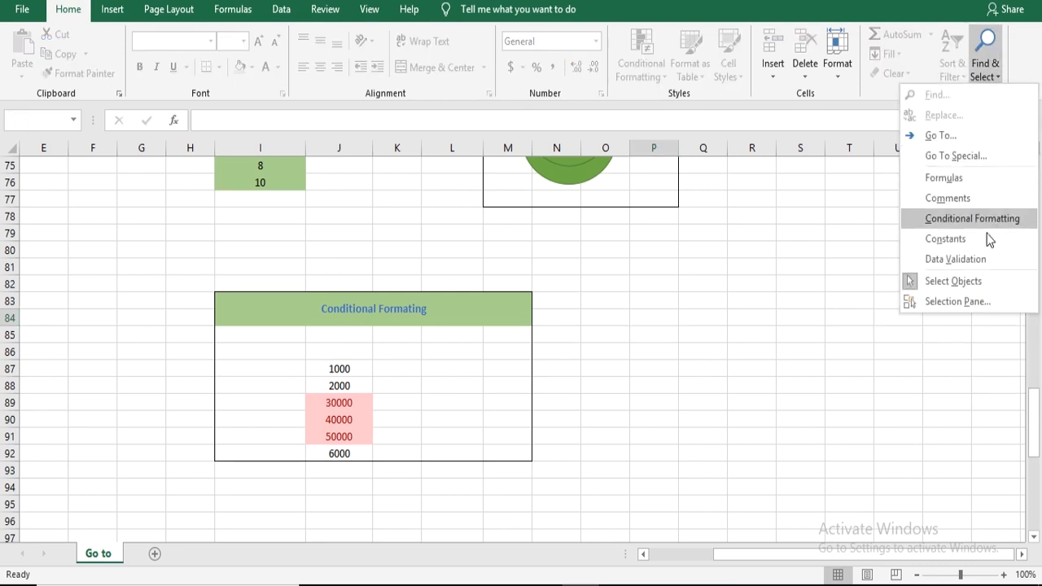
{"action": "left_click", "coordinate": [763, 326]}
{"action": "scroll", "coordinate": [366, 338], "scroll_direction": "up", "scroll_amount": 10}
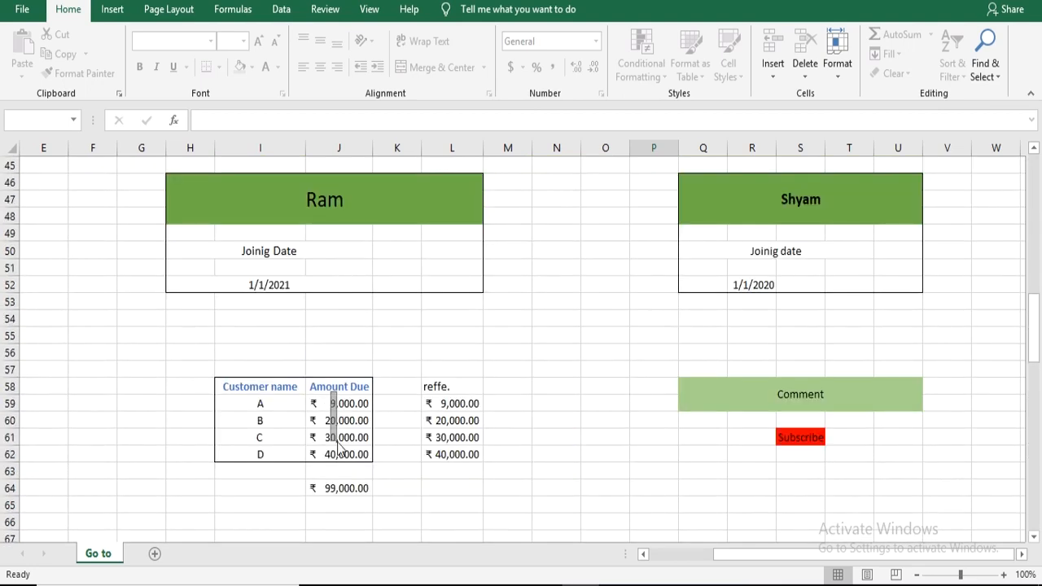
{"action": "left_click_drag", "start_coordinate": [316, 231], "coordinate": [386, 324]}
Box-select the smiley shape in the Object frame using Select Objects mode, and deselect it
{"action": "scroll", "coordinate": [534, 346], "scroll_direction": "down", "scroll_amount": 11}
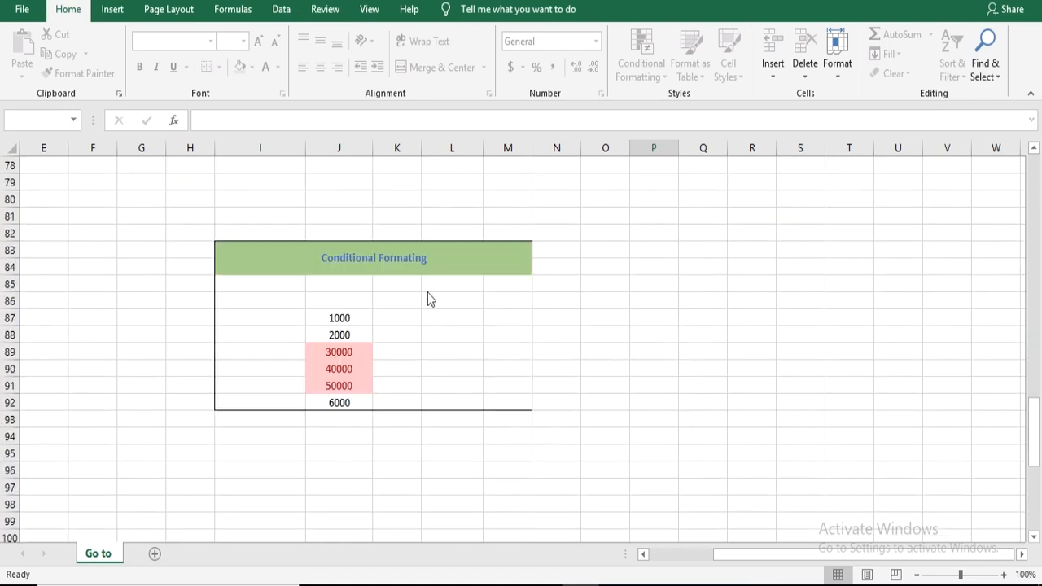
{"action": "scroll", "coordinate": [426, 293], "scroll_direction": "up", "scroll_amount": 4}
{"action": "scroll", "coordinate": [423, 234], "scroll_direction": "up", "scroll_amount": 1}
{"action": "left_click_drag", "start_coordinate": [426, 210], "coordinate": [708, 443]}
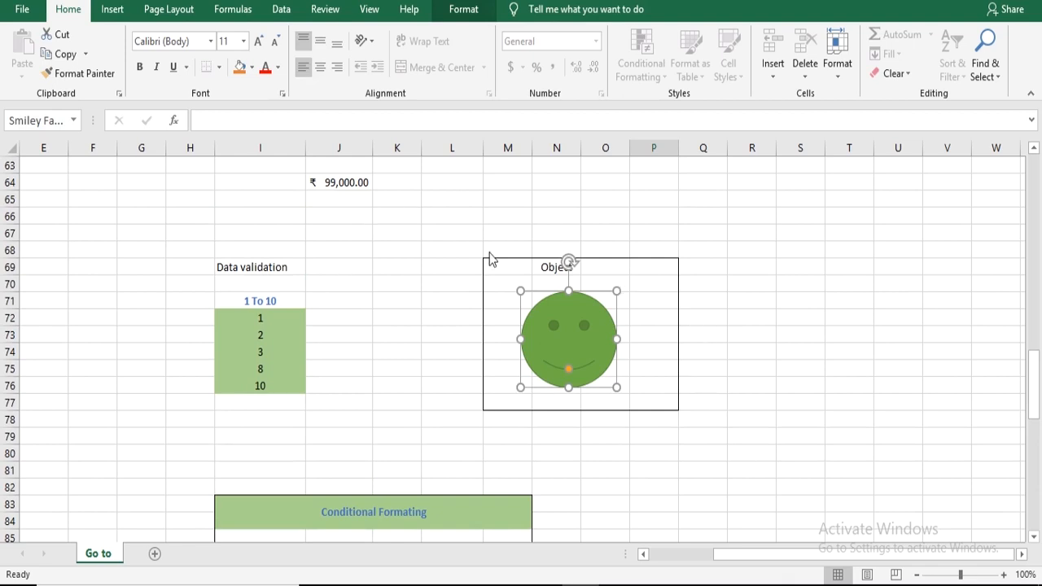
{"action": "left_click", "coordinate": [475, 236]}
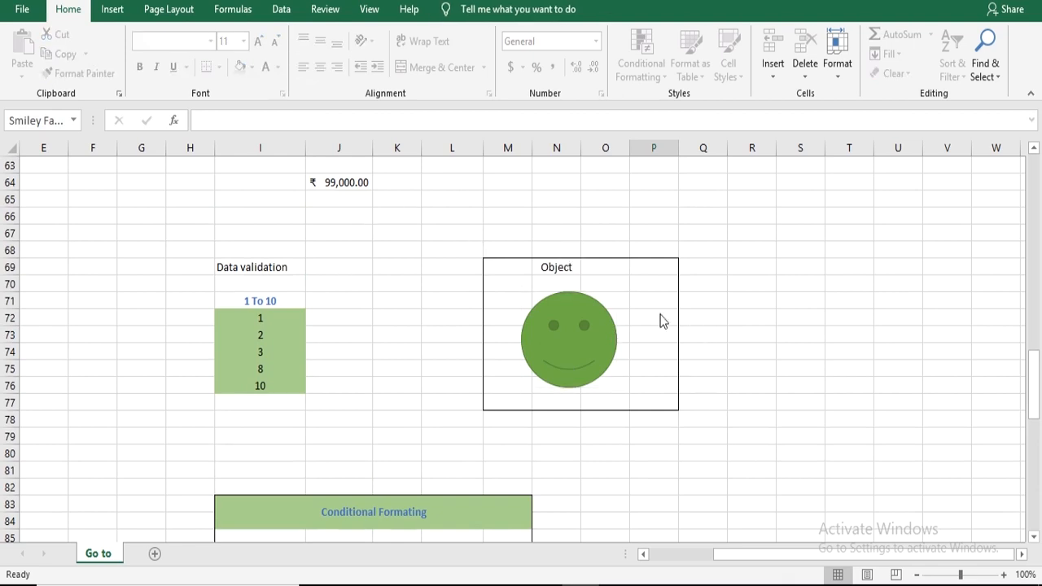
Turn off Select Objects mode and select cell Q67
{"action": "scroll", "coordinate": [747, 307], "scroll_direction": "up", "scroll_amount": 2}
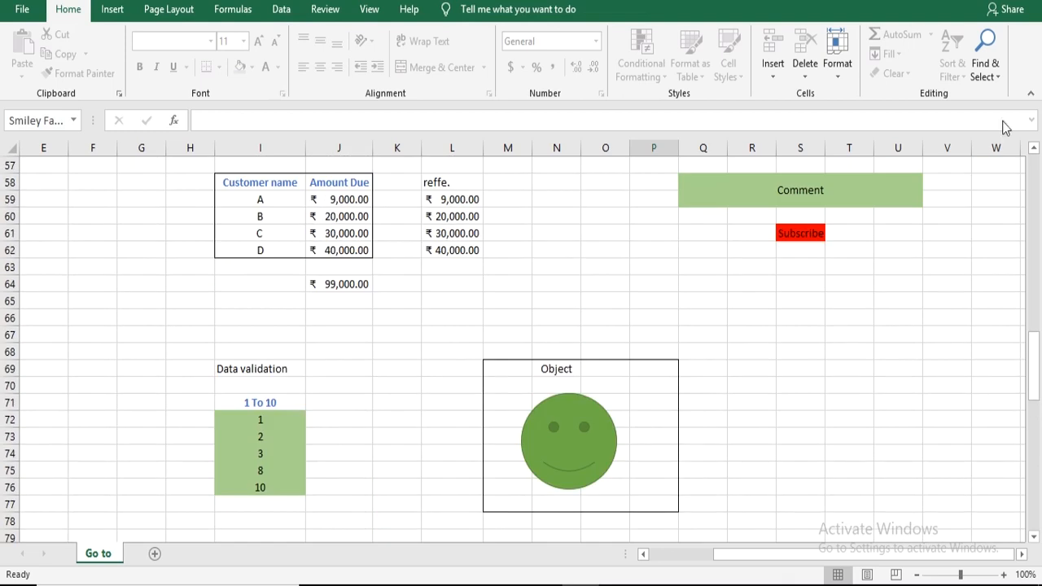
{"action": "left_click", "coordinate": [988, 72]}
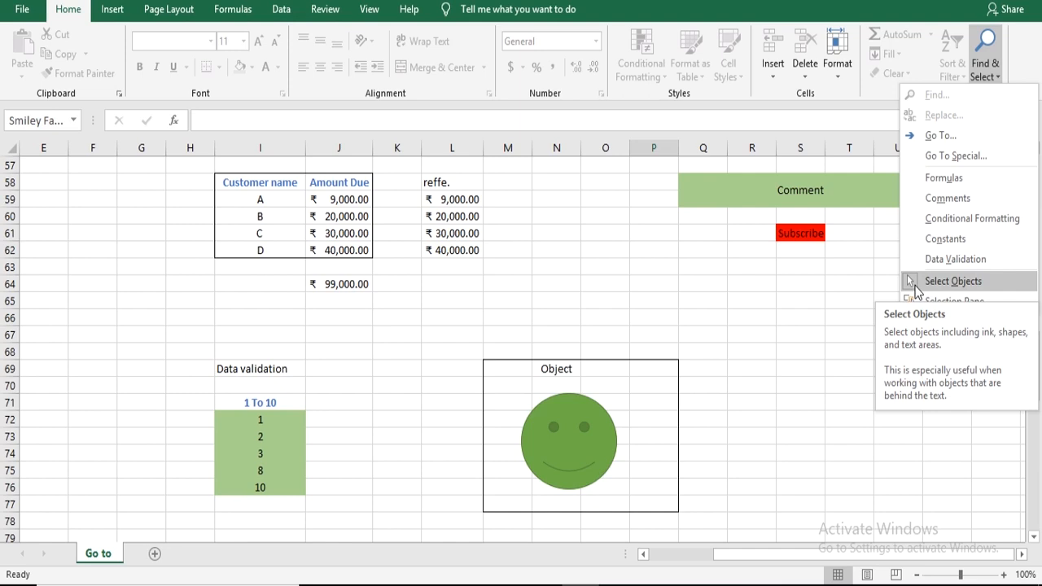
{"action": "left_click", "coordinate": [952, 281]}
{"action": "left_click", "coordinate": [698, 338]}
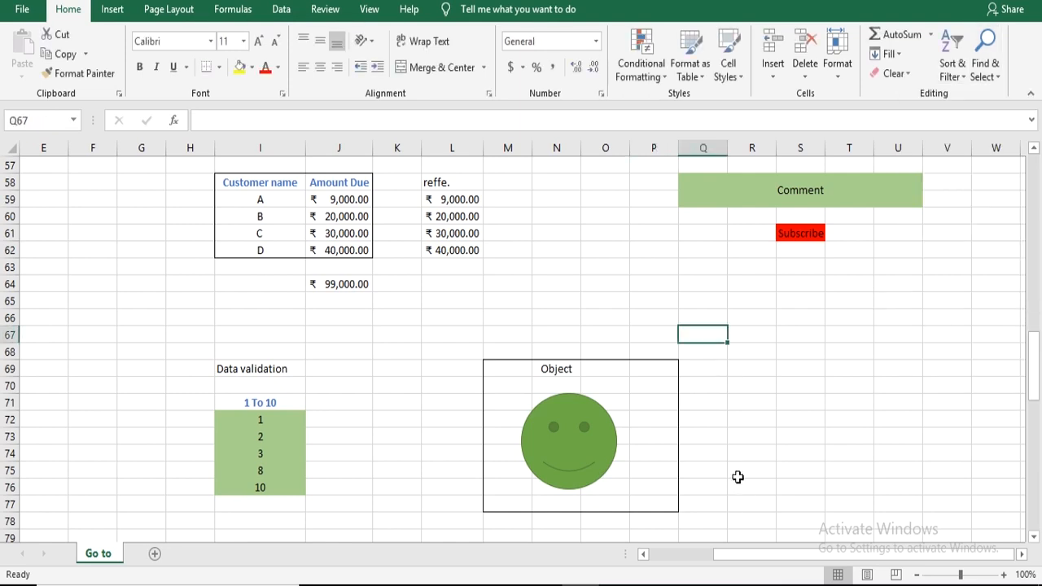
Open the Selection pane, hide the Smiley Face 1 object, and show it again
{"action": "scroll", "coordinate": [727, 456], "scroll_direction": "down", "scroll_amount": 6}
{"action": "scroll", "coordinate": [619, 367], "scroll_direction": "up", "scroll_amount": 7}
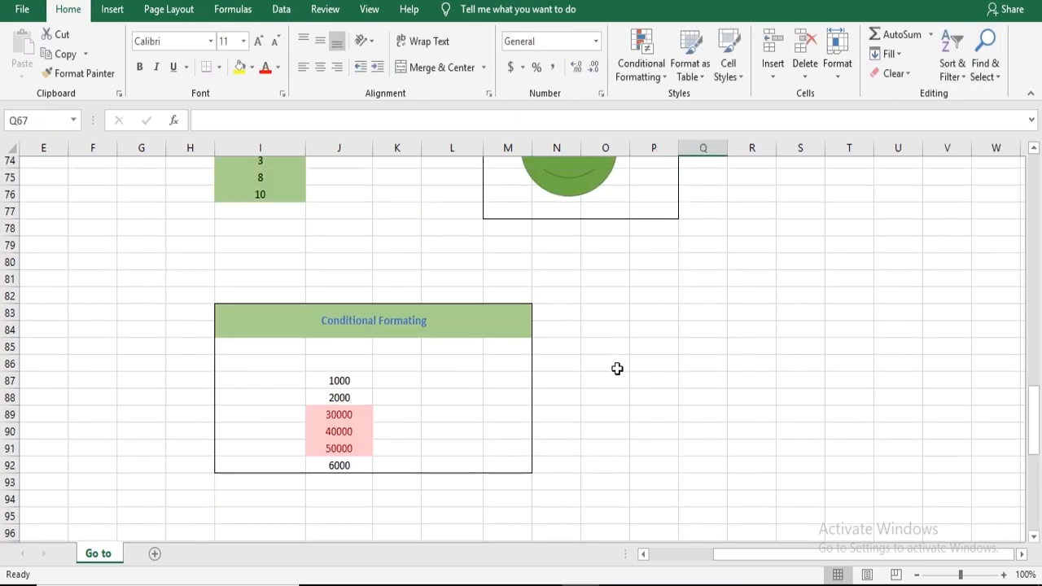
{"action": "left_click", "coordinate": [983, 70]}
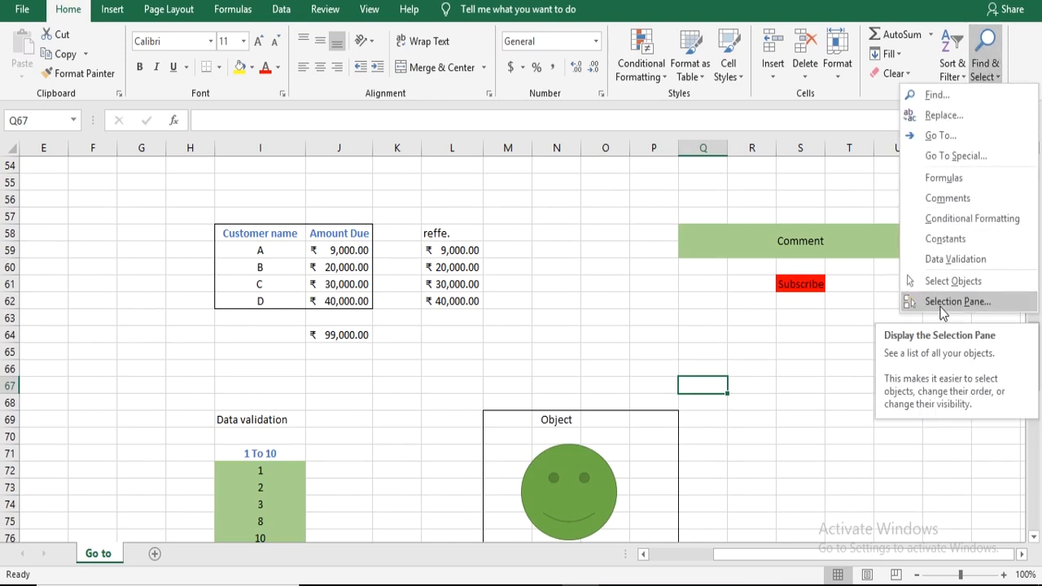
{"action": "left_click", "coordinate": [941, 306]}
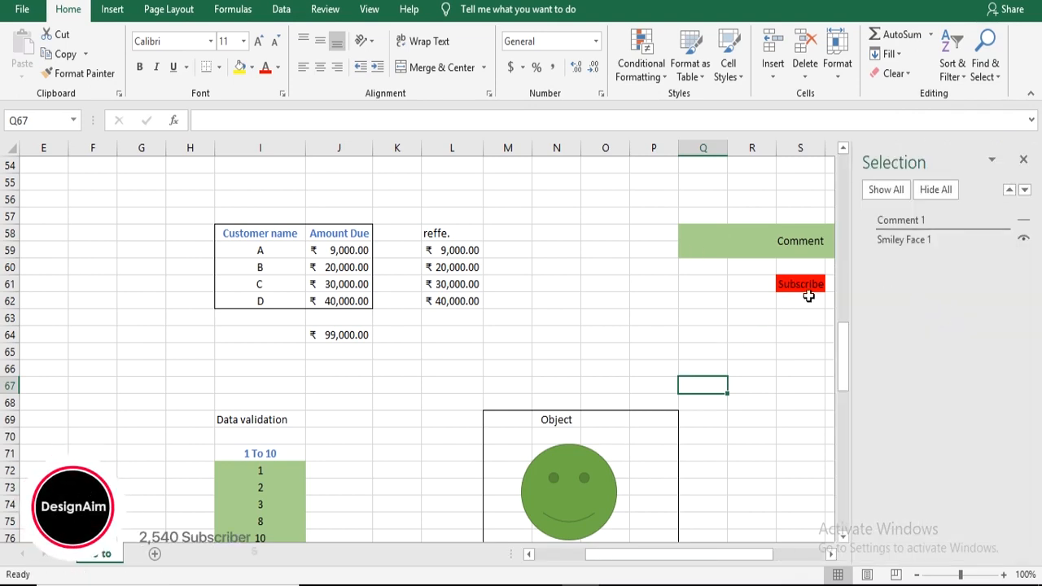
{"action": "left_click", "coordinate": [1024, 241]}
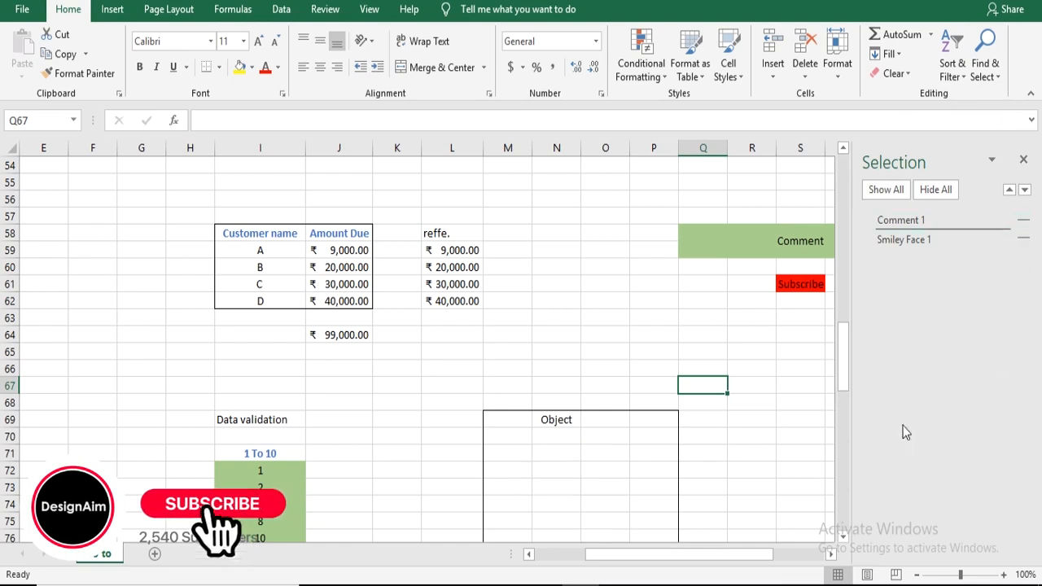
{"action": "left_click", "coordinate": [1024, 241]}
Hide all objects from the Selection pane, show them all again, and view the comment beside the Subscribe cell
{"action": "left_click", "coordinate": [932, 189]}
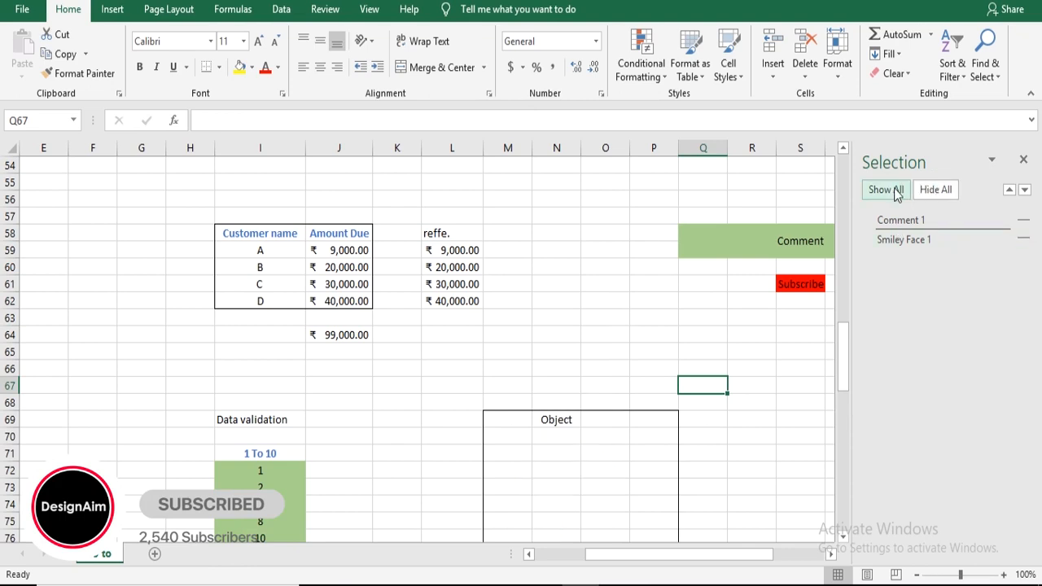
{"action": "left_click", "coordinate": [893, 191]}
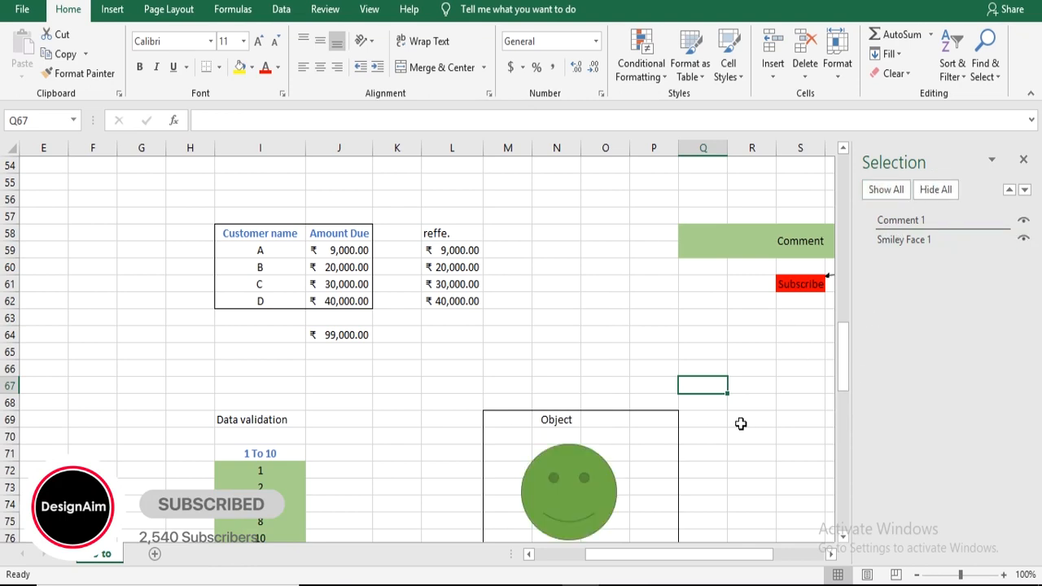
{"action": "left_click_drag", "start_coordinate": [730, 560], "coordinate": [781, 560]}
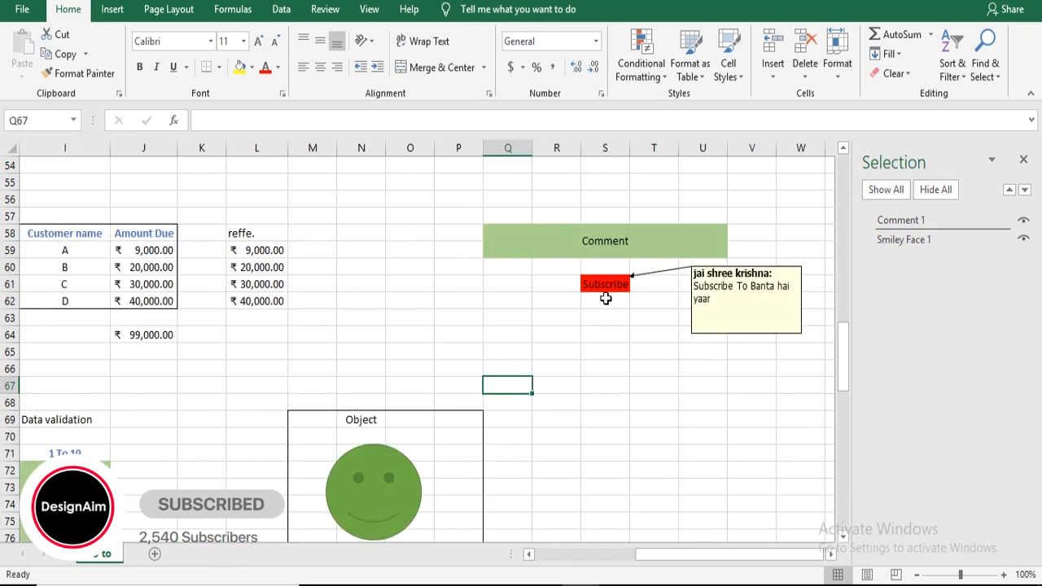
{"action": "mouse_move", "coordinate": [606, 288]}
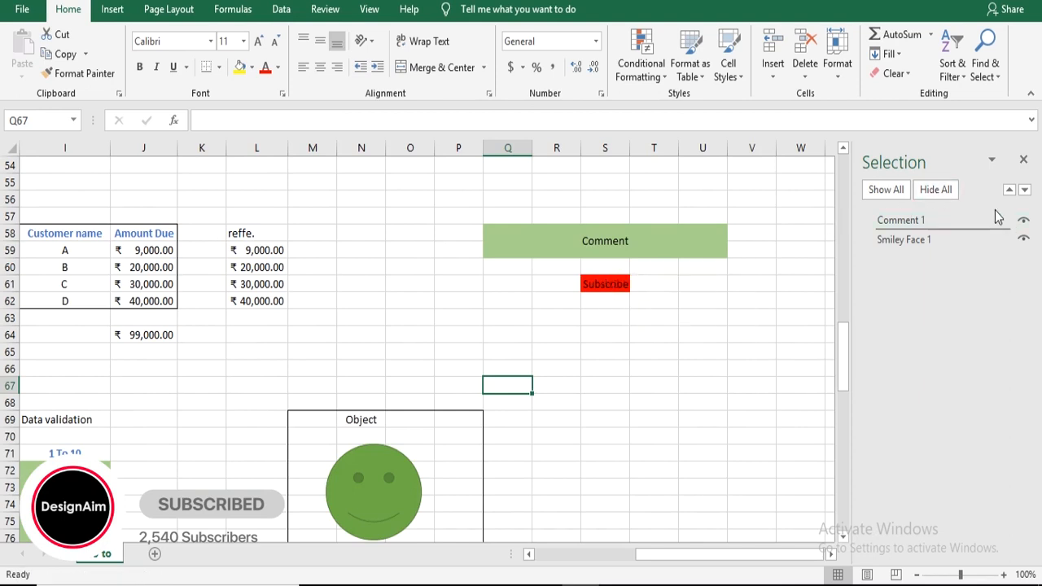
Hide Comment 1 and Smiley Face 1 individually, and close the Selection pane
{"action": "left_click", "coordinate": [1023, 220]}
{"action": "left_click", "coordinate": [1023, 238]}
{"action": "left_click", "coordinate": [1023, 160]}
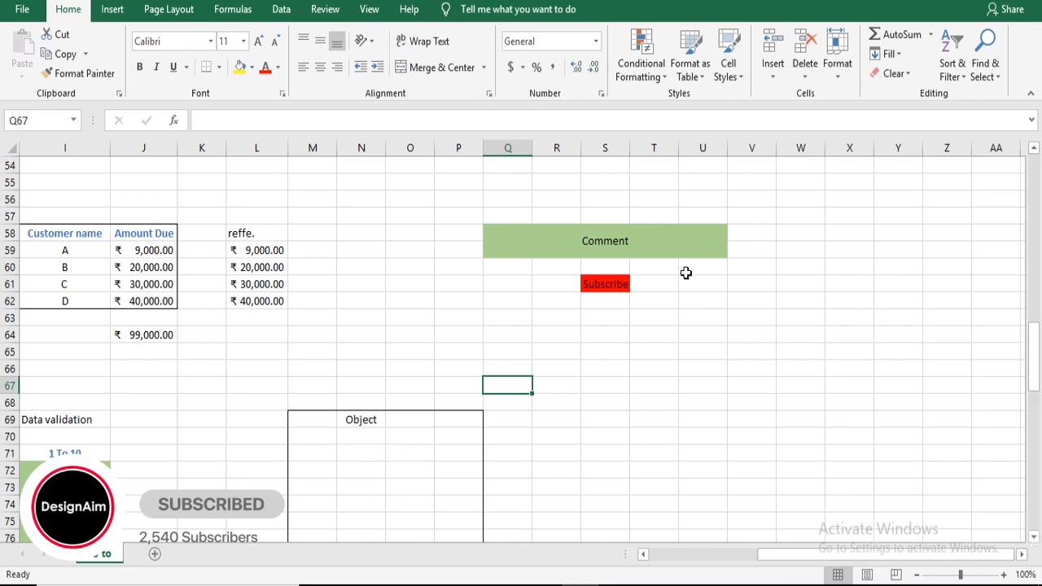
Show the Smiley Face 1 object again from the Selection pane, and close the pane
{"action": "left_click", "coordinate": [997, 74]}
{"action": "left_click", "coordinate": [972, 299]}
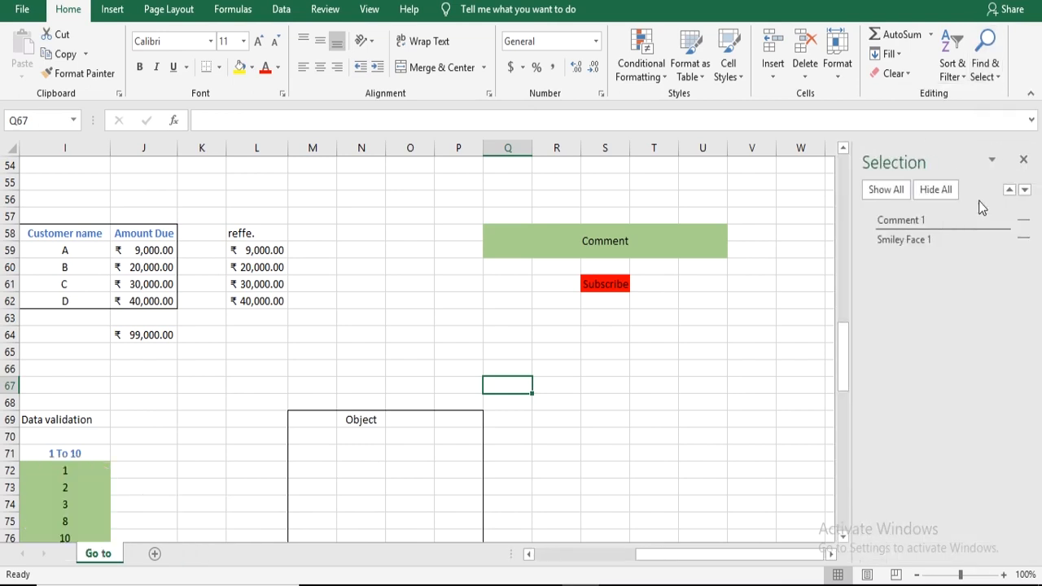
{"action": "left_click", "coordinate": [1023, 240]}
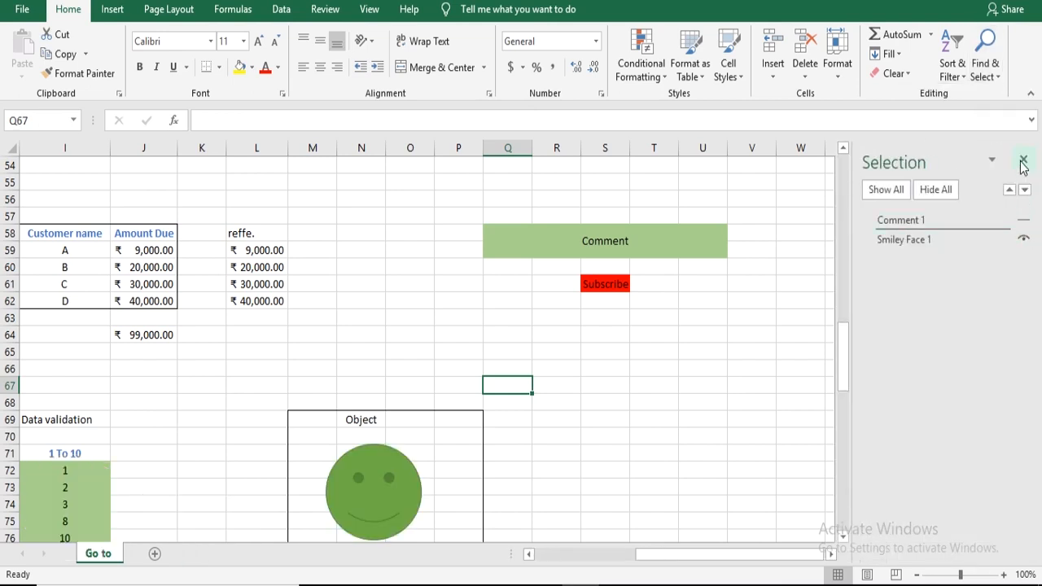
{"action": "left_click", "coordinate": [1024, 159]}
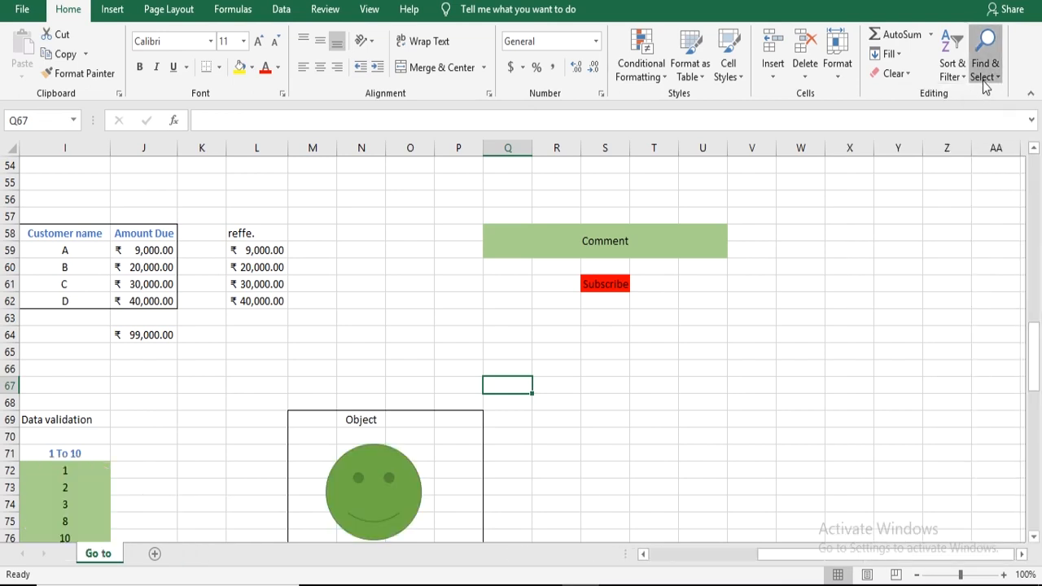
Review the Go To Special options, close the dialog without applying any, and review the list of Find & Select commands
{"action": "left_click", "coordinate": [986, 81]}
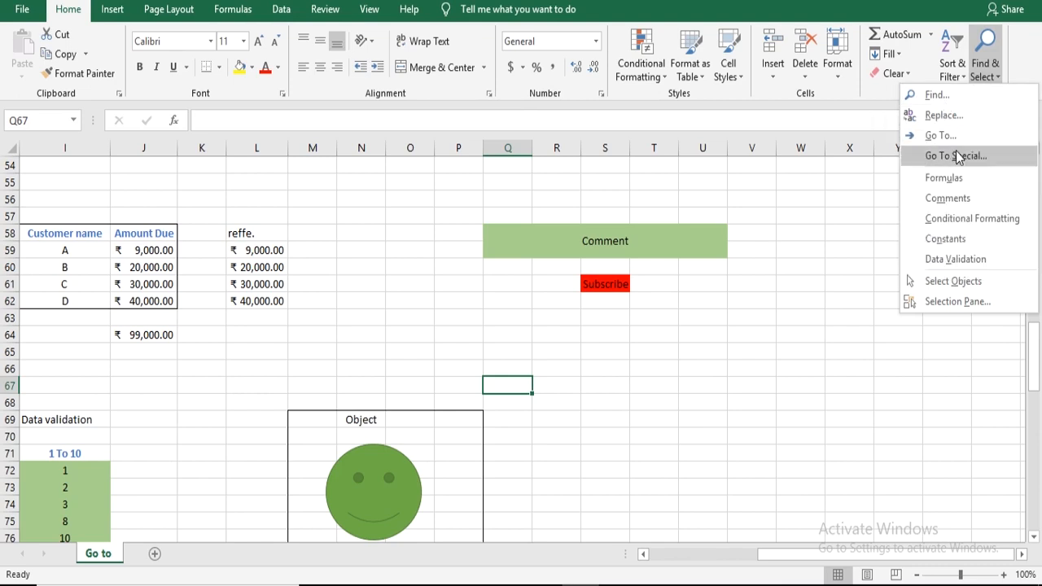
{"action": "left_click", "coordinate": [956, 156]}
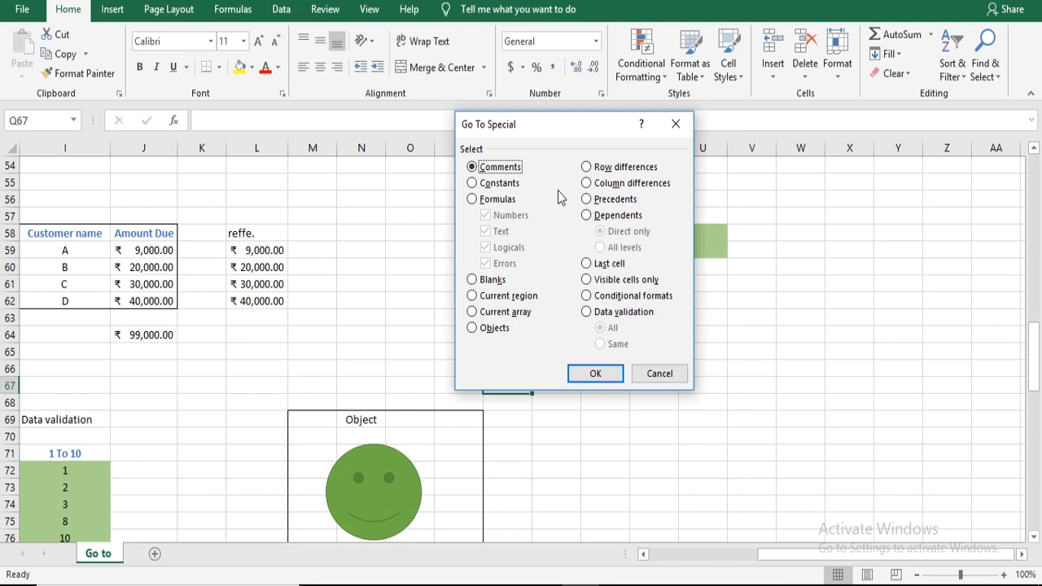
{"action": "left_click", "coordinate": [675, 125]}
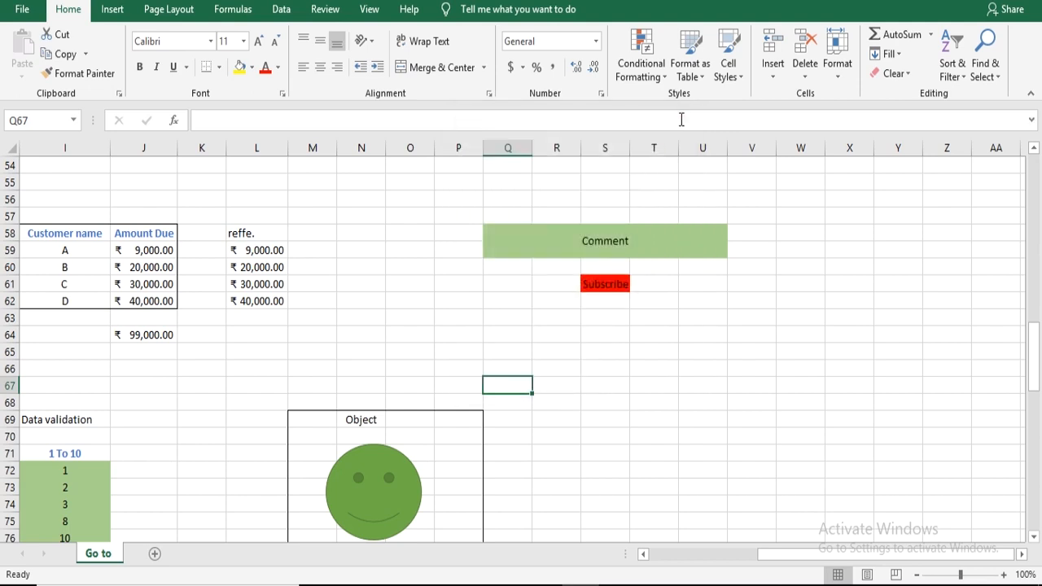
{"action": "left_click", "coordinate": [986, 57]}
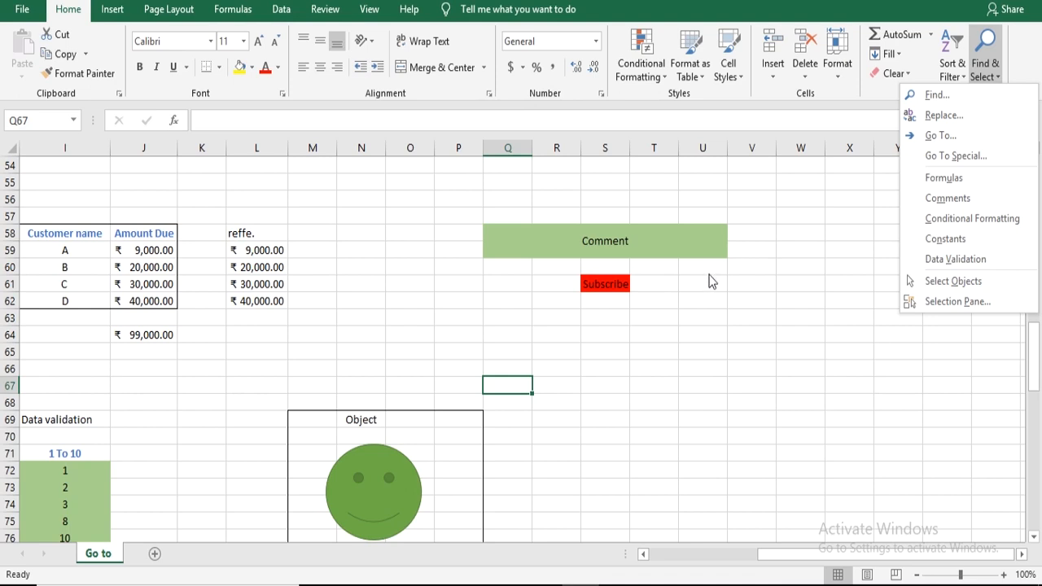
Select cell L66 and go back to the Select & Find heading at the start of the sheet
{"action": "left_click_drag", "start_coordinate": [871, 553], "coordinate": [738, 565]}
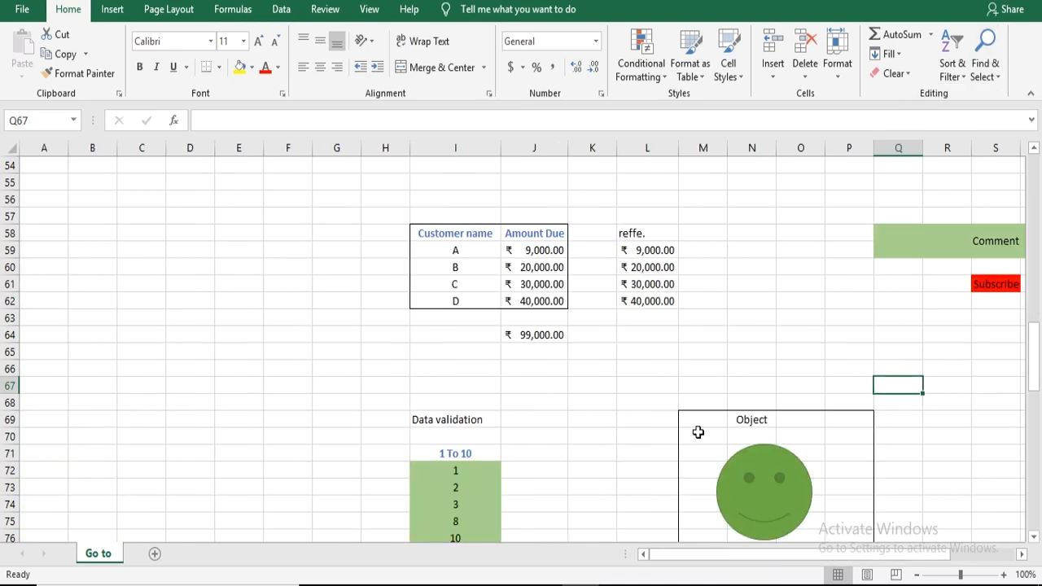
{"action": "left_click", "coordinate": [642, 369]}
{"action": "scroll", "coordinate": [642, 371], "scroll_direction": "up", "scroll_amount": 6}
{"action": "scroll", "coordinate": [643, 371], "scroll_direction": "up", "scroll_amount": 4}
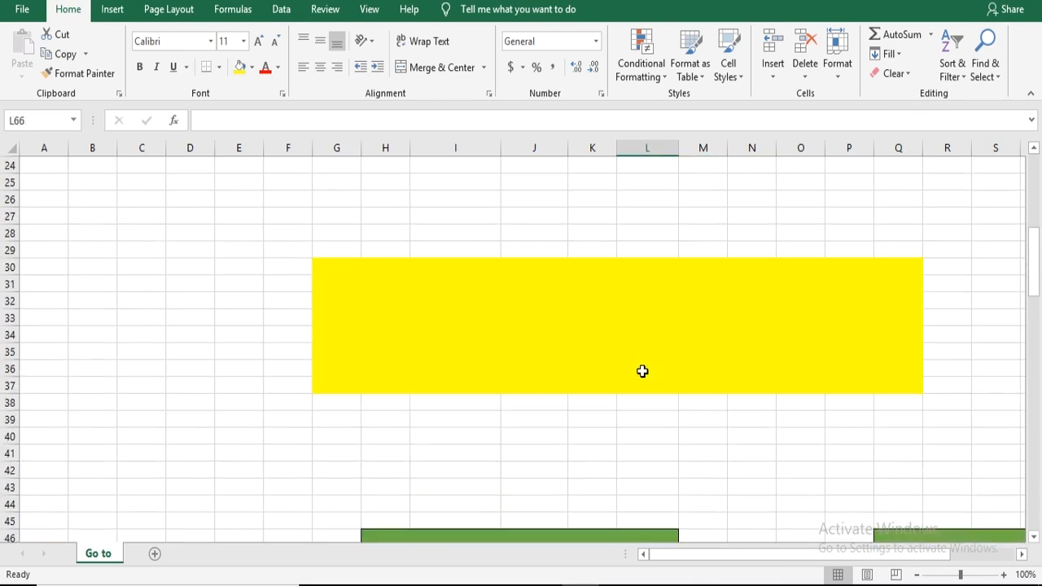
{"action": "scroll", "coordinate": [642, 372], "scroll_direction": "up", "scroll_amount": 8}
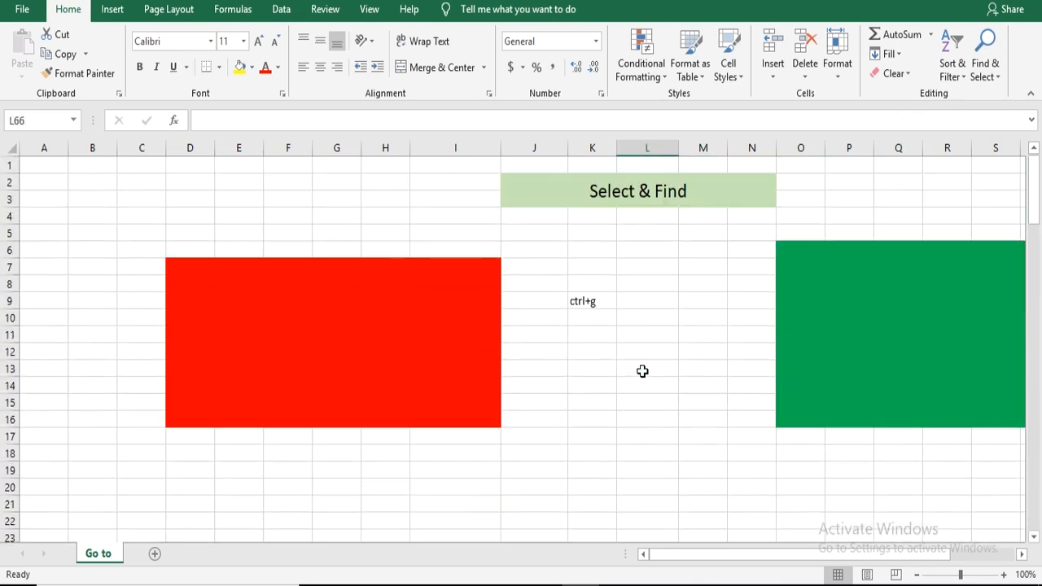